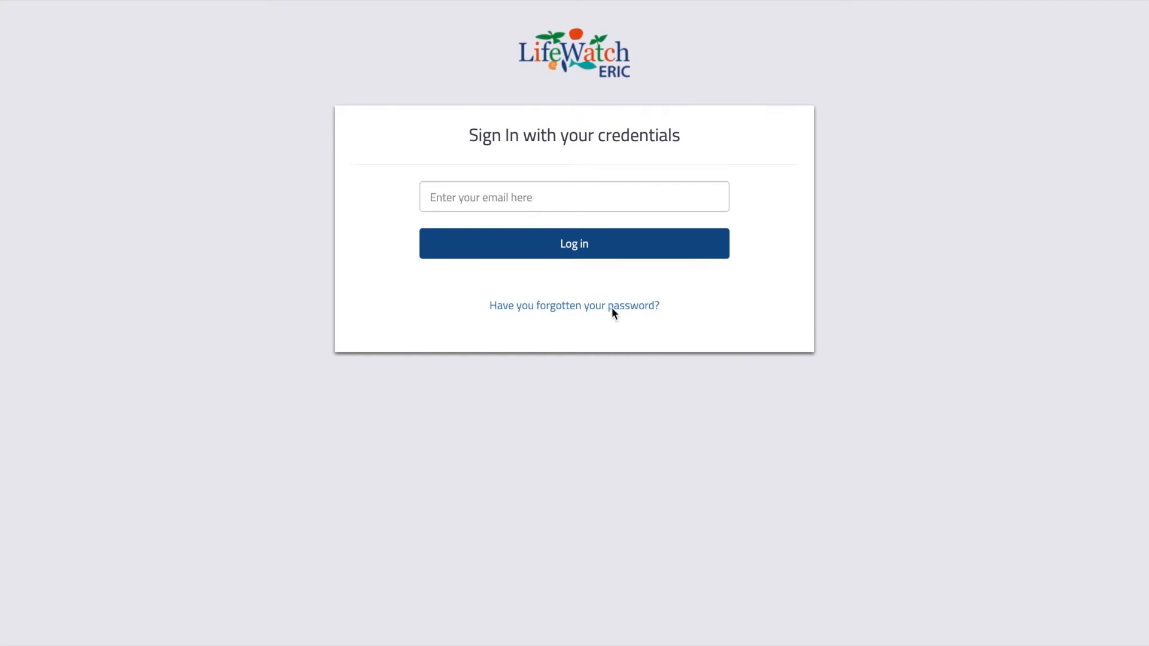
# Log in to LifeWatch ERIC by entering the account email, then the account password.
pyautogui.click(605, 209)
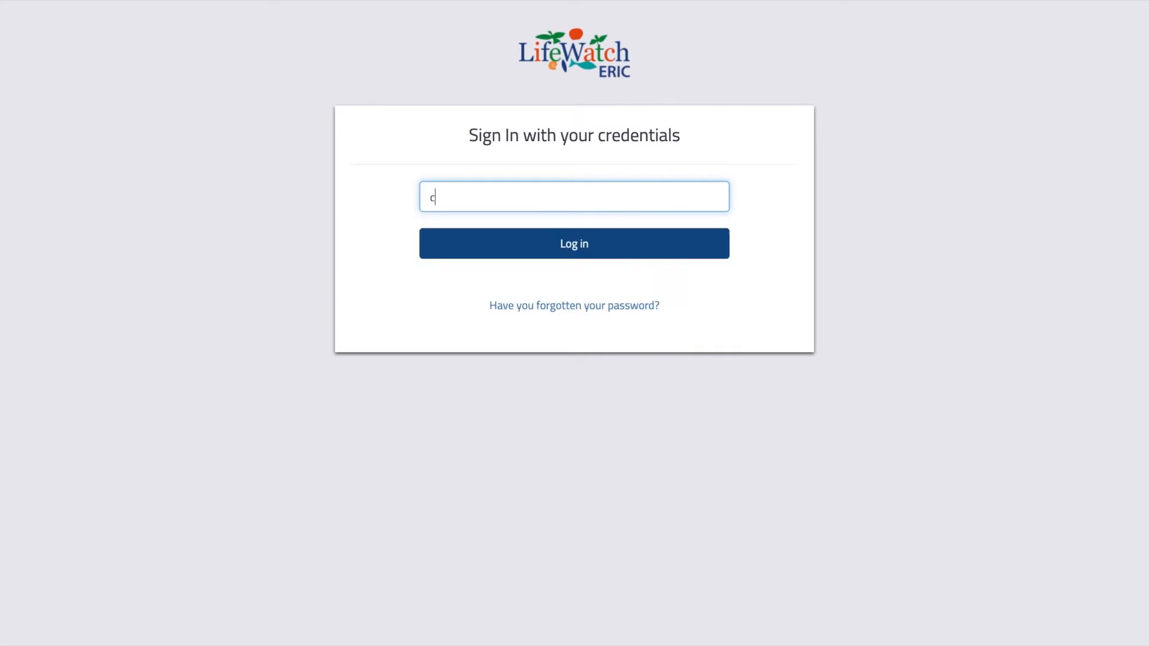
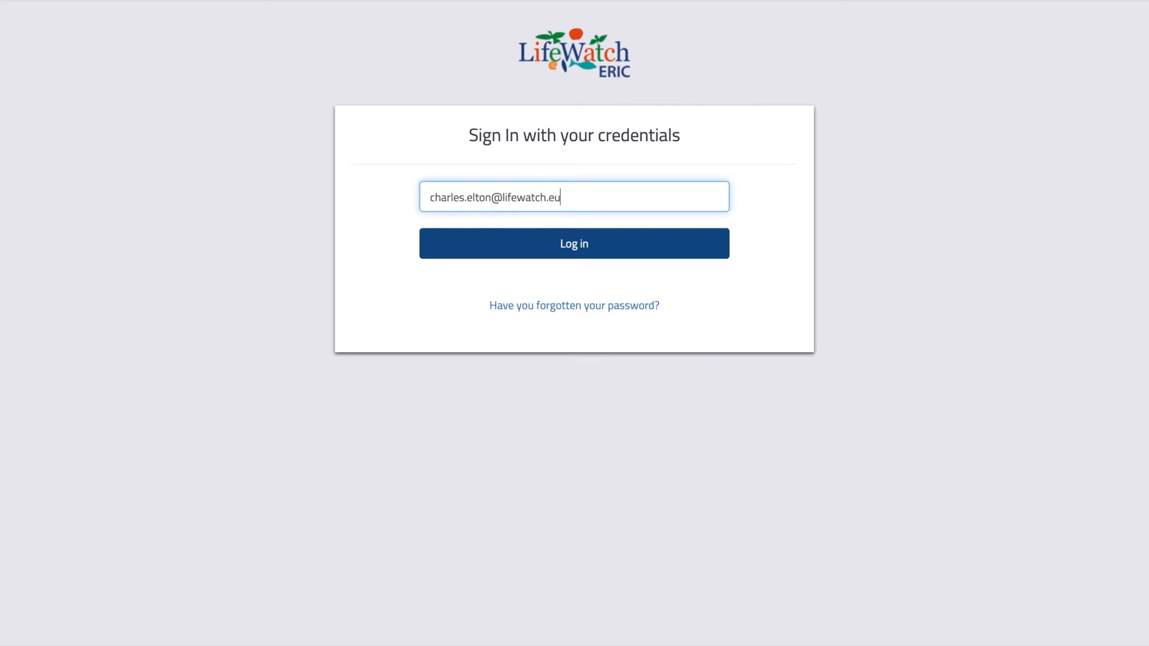
pyautogui.press('Return')
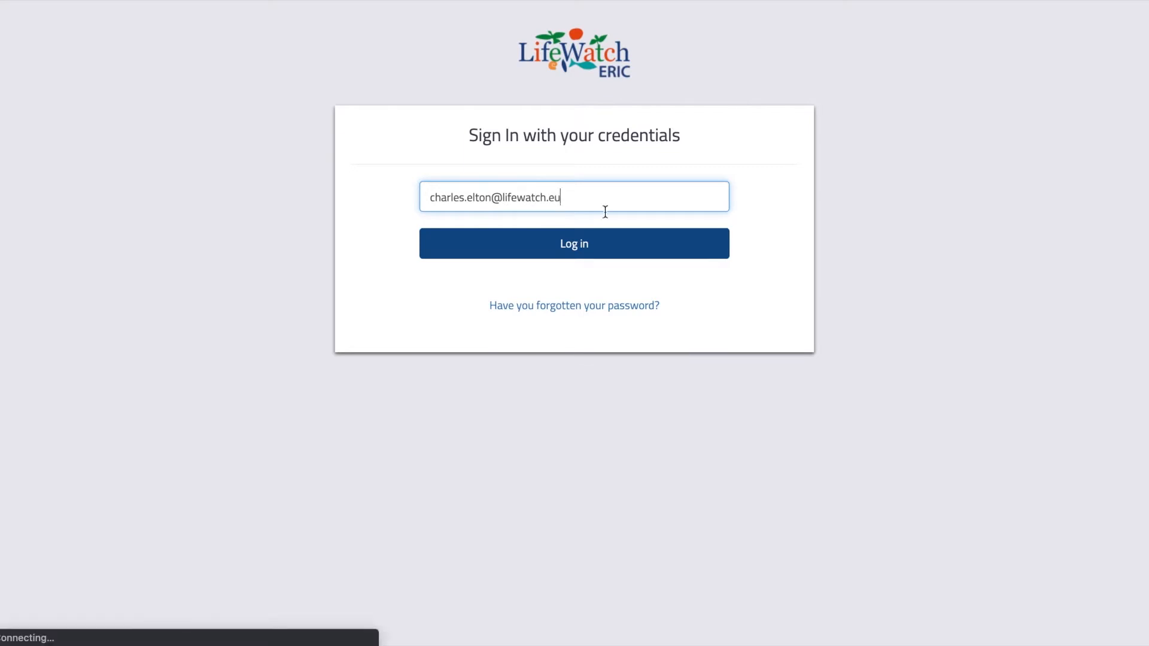
pyautogui.click(620, 238)
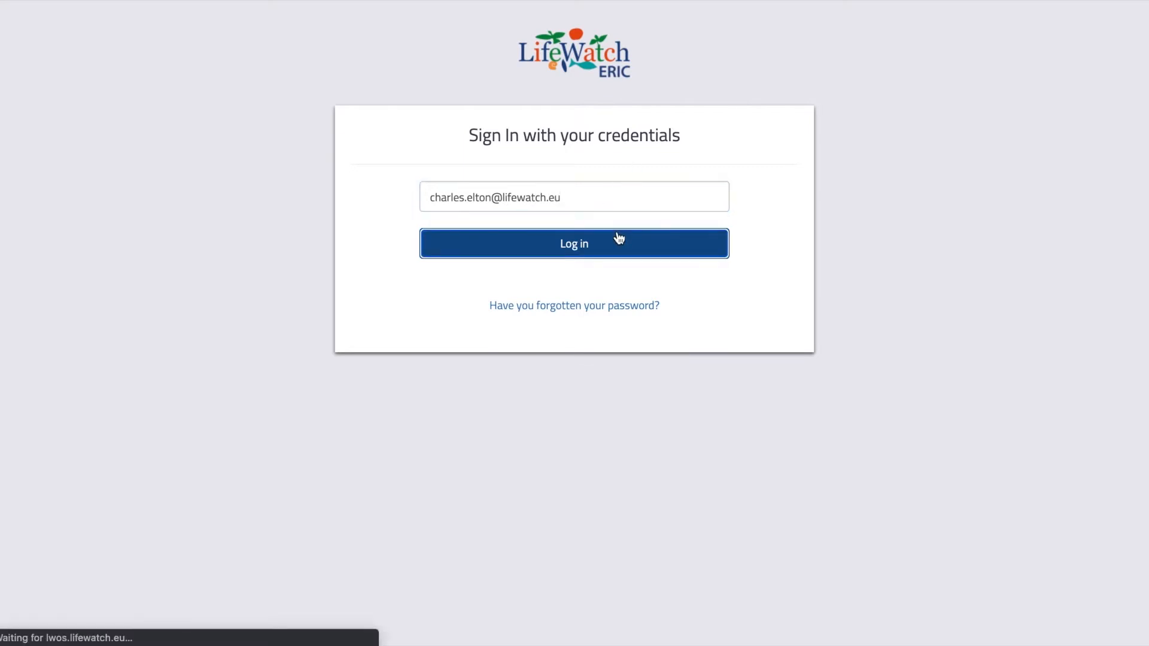
pyautogui.press('super+v')
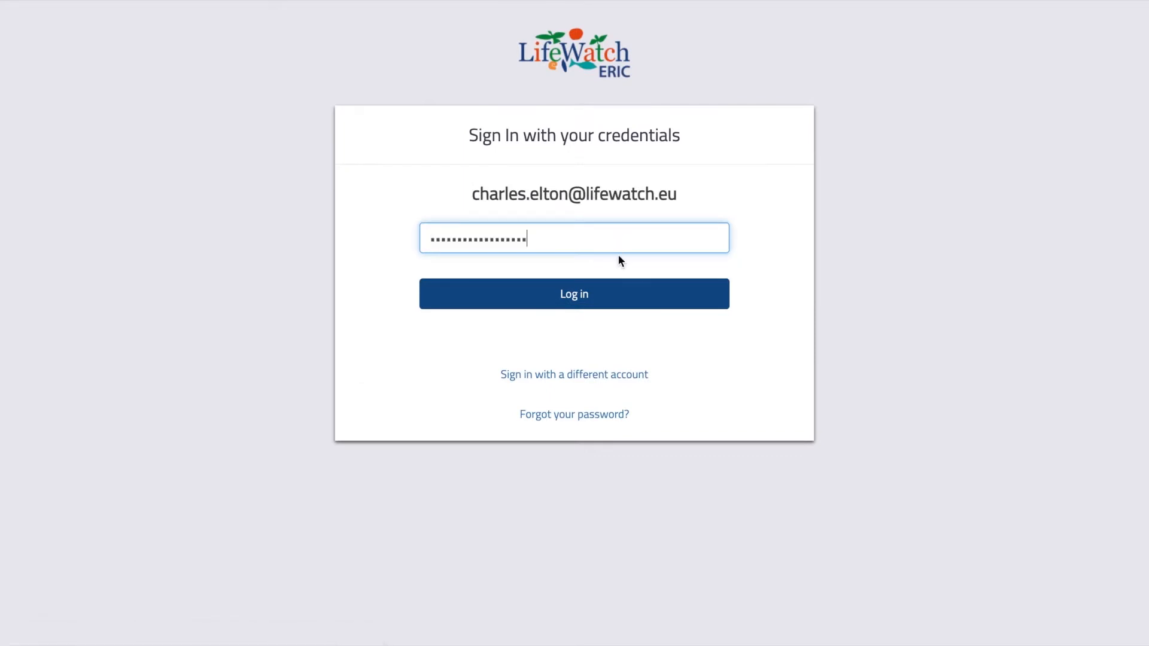
pyautogui.click(626, 290)
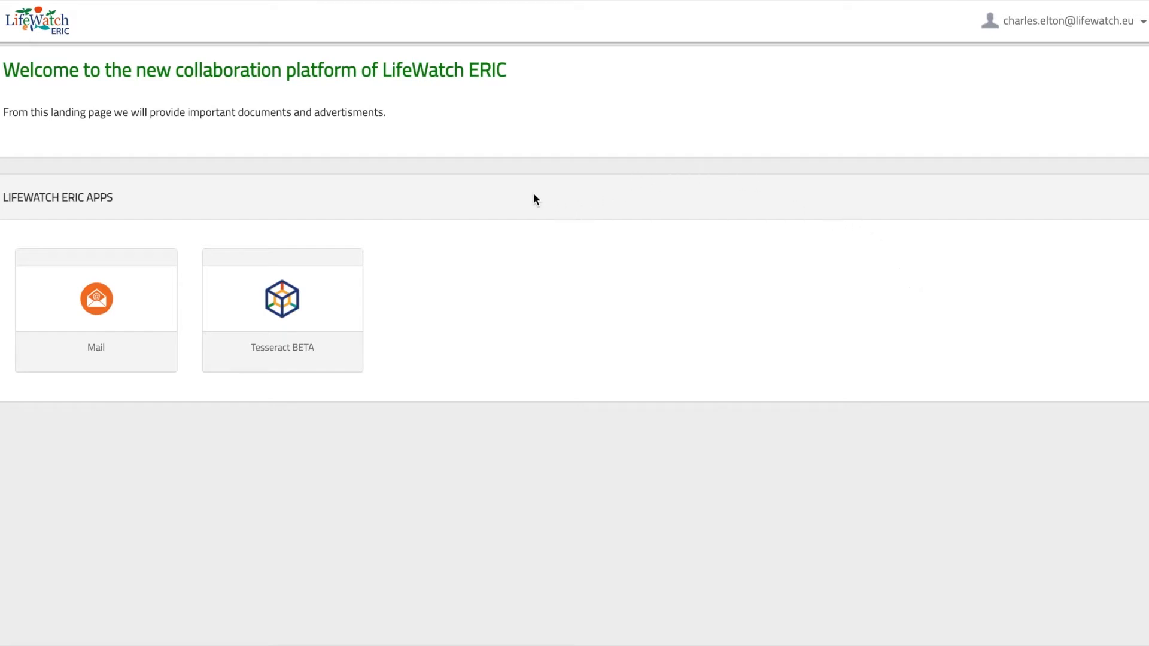
# Launch the Tesseract BETA app from the LifeWatch ERIC apps list.
pyautogui.click(319, 308)
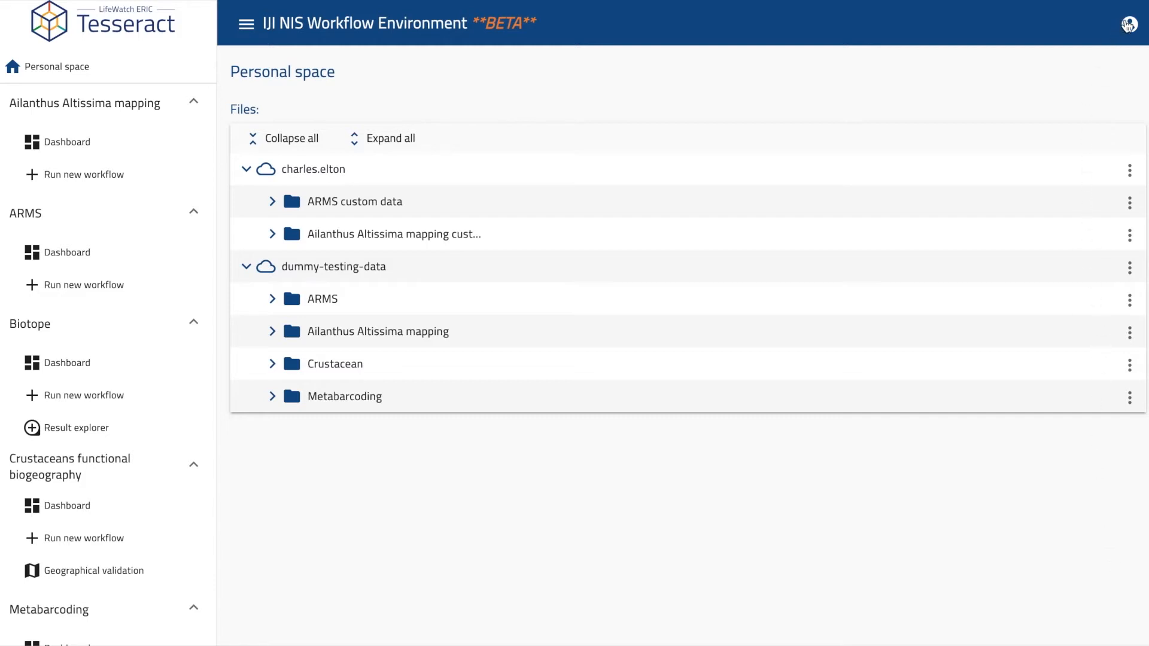
pyautogui.click(1128, 24)
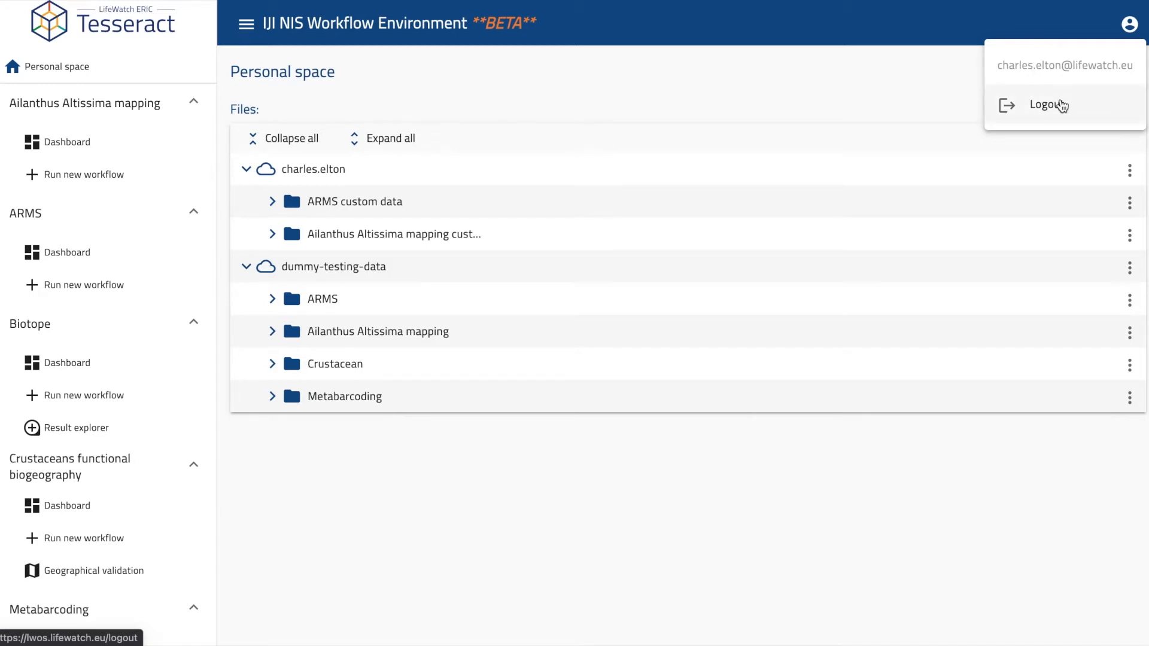
pyautogui.click(860, 89)
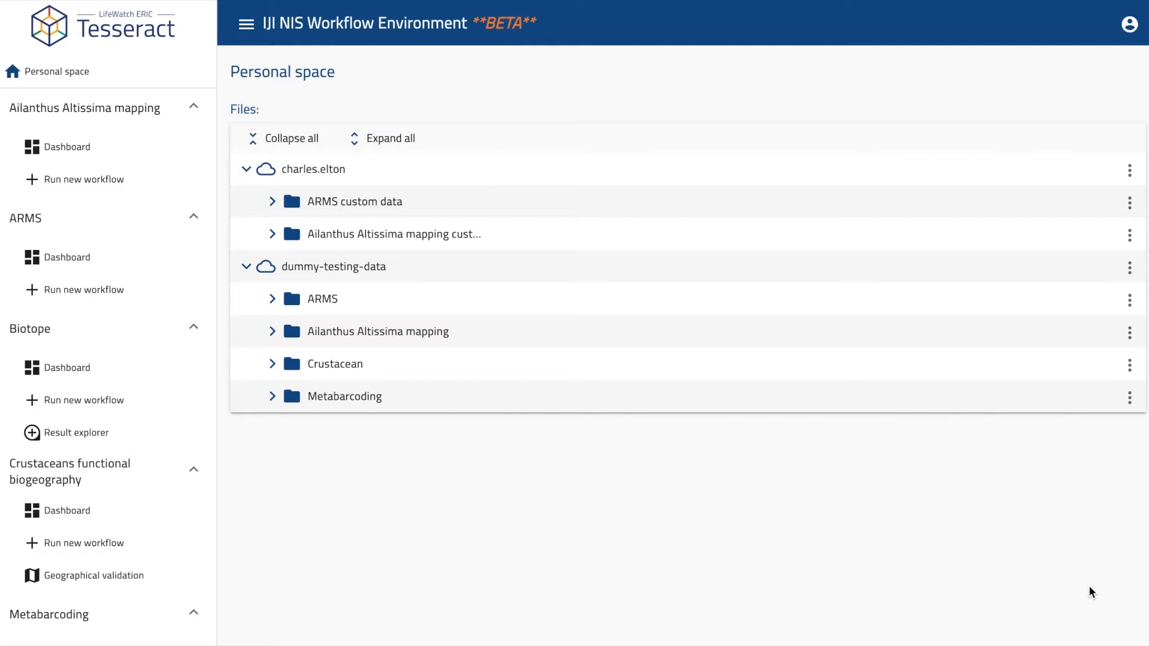
# Expand all folders to list the dummy-testing-data files.
pyautogui.click(398, 144)
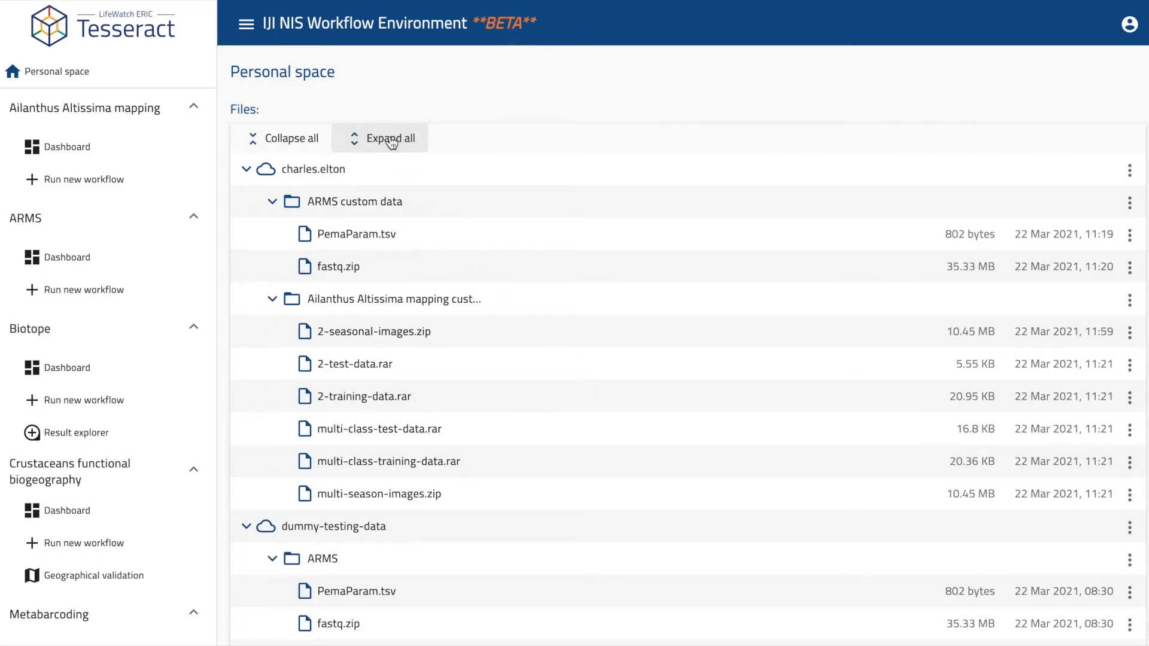
pyautogui.scroll(-2, 564, 309)
pyautogui.scroll(1, 565, 310)
pyautogui.scroll(1, 565, 308)
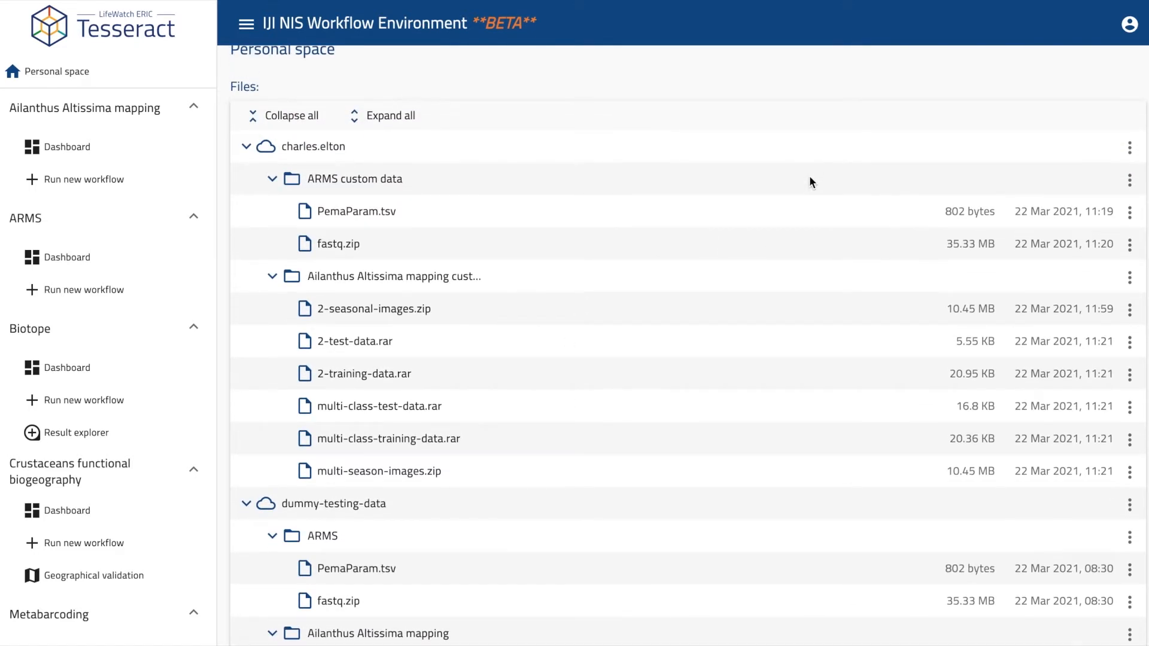
# Collapse the ARMS and Ailanthus custom-data folders and bring up personal storage's add options.
pyautogui.click(273, 179)
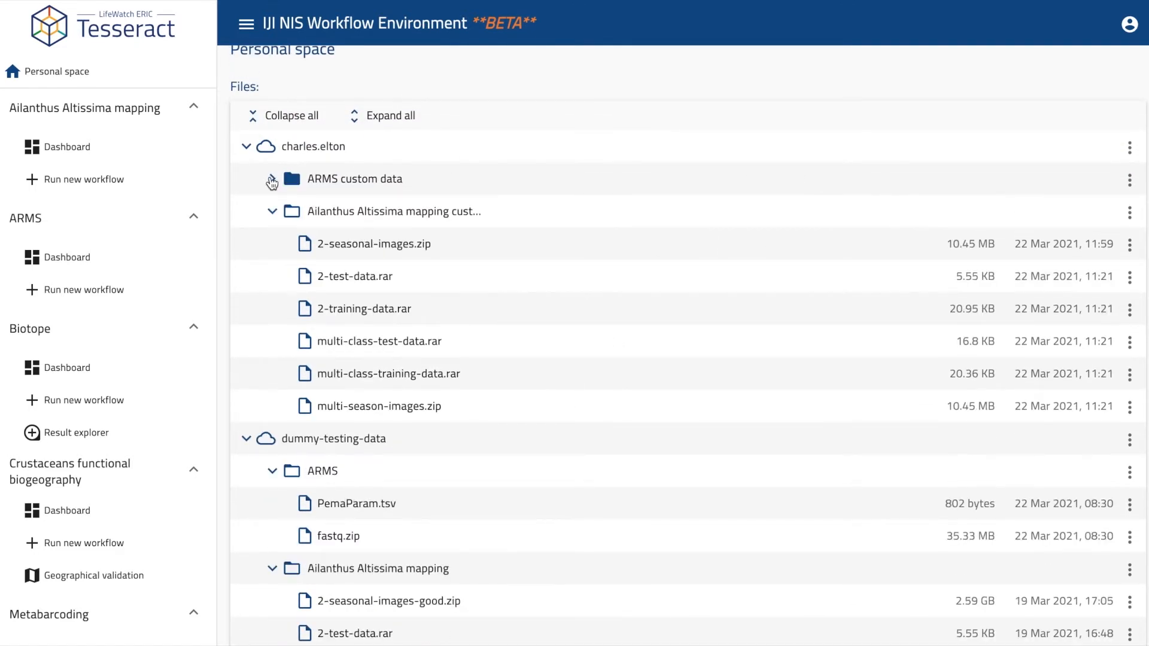
pyautogui.click(1136, 214)
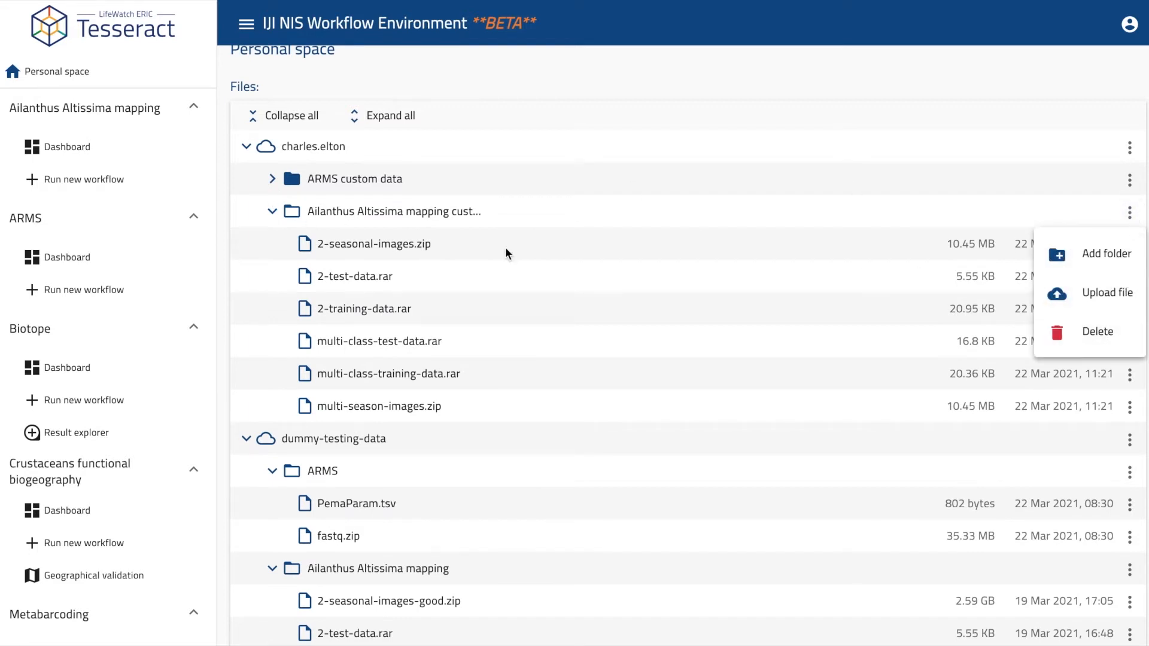
pyautogui.click(275, 214)
pyautogui.click(275, 214)
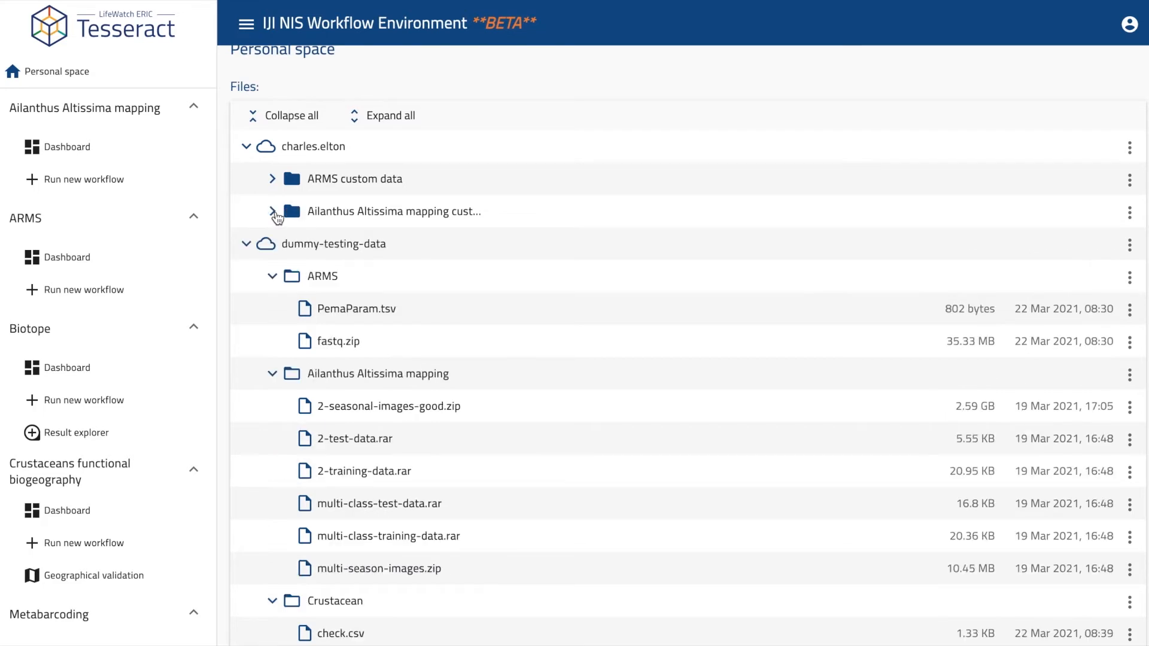
pyautogui.click(1129, 147)
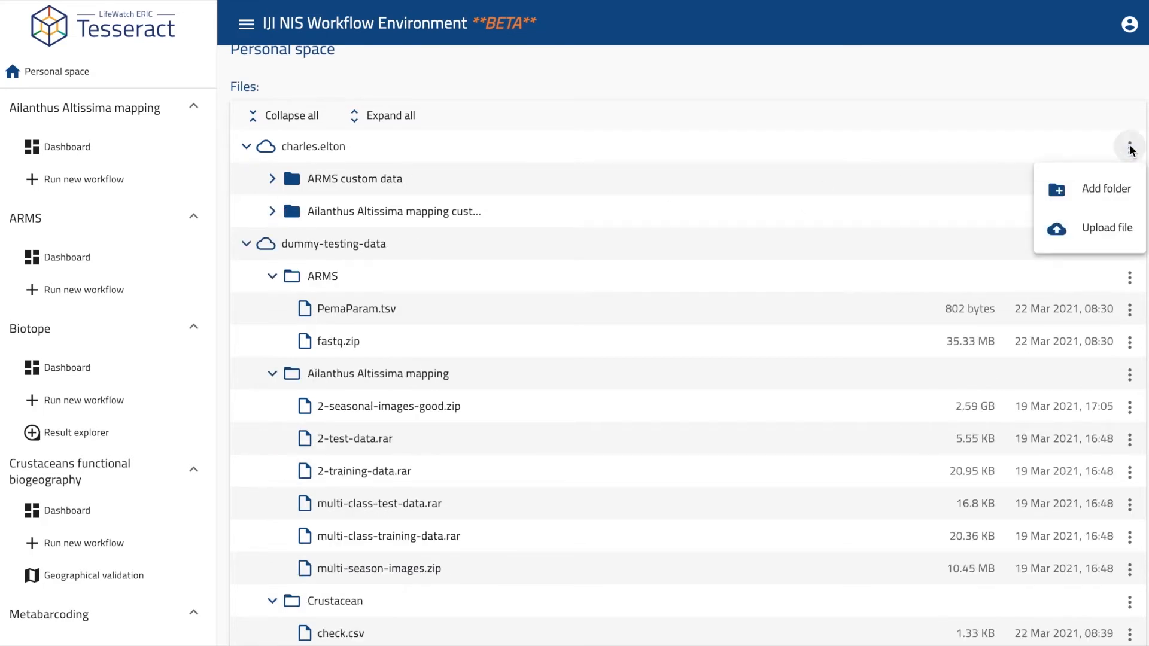
# Upload 2-test-data.rar from the local Ailanthus altissima folder into personal storage.
pyautogui.click(1120, 234)
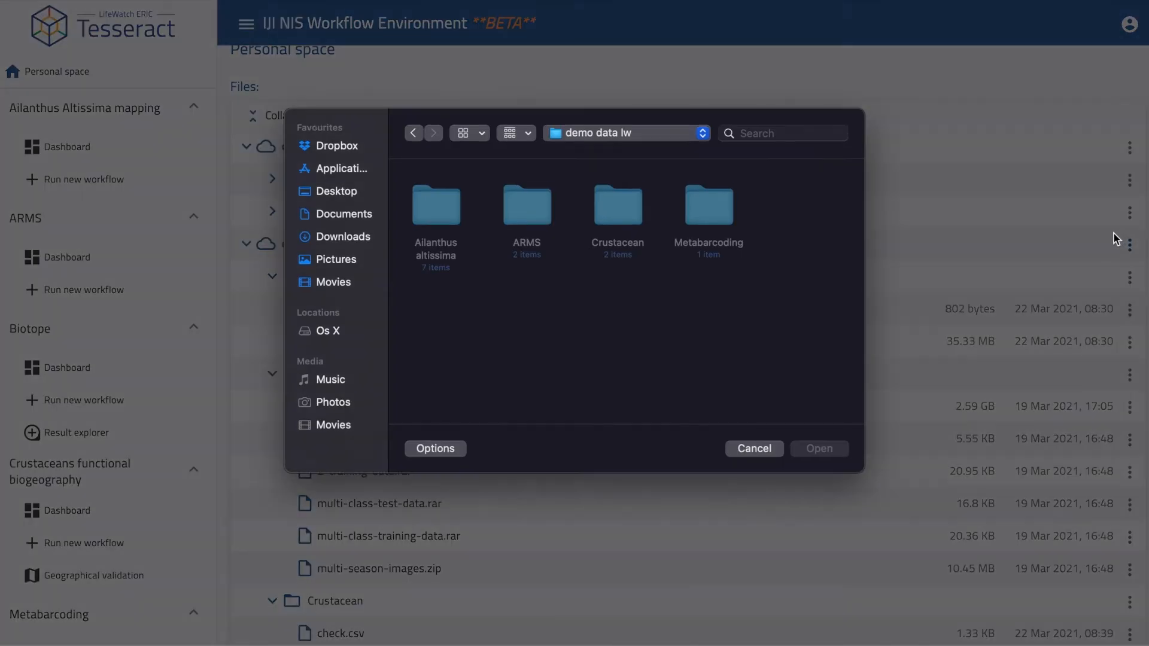
pyautogui.doubleClick(443, 212)
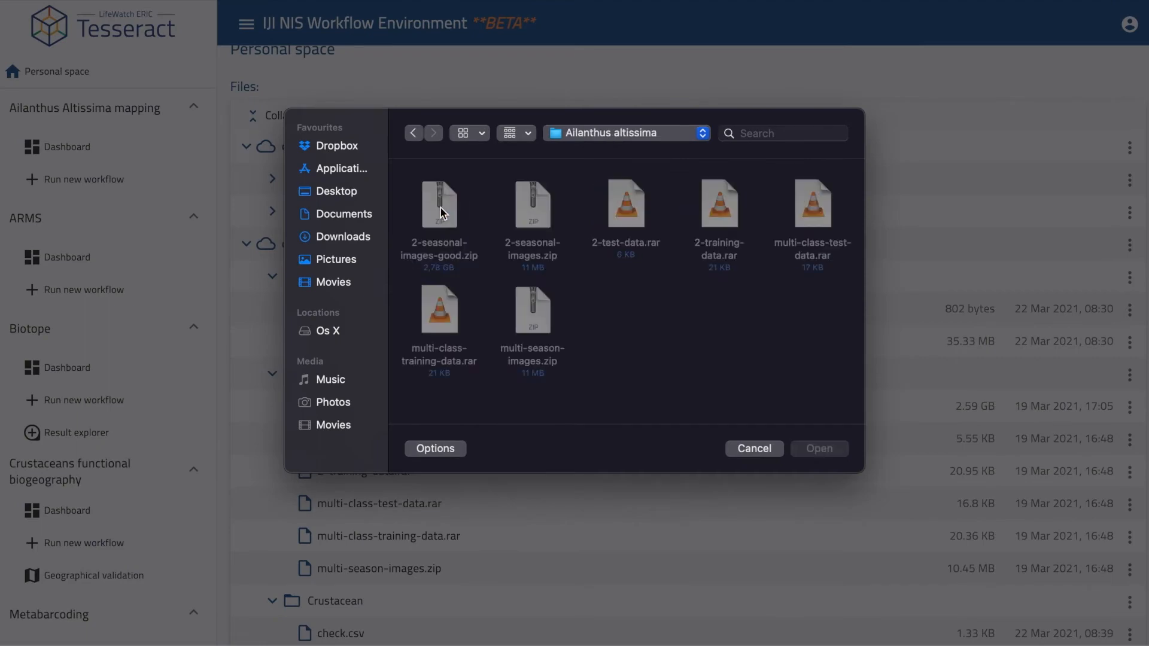
pyautogui.click(633, 204)
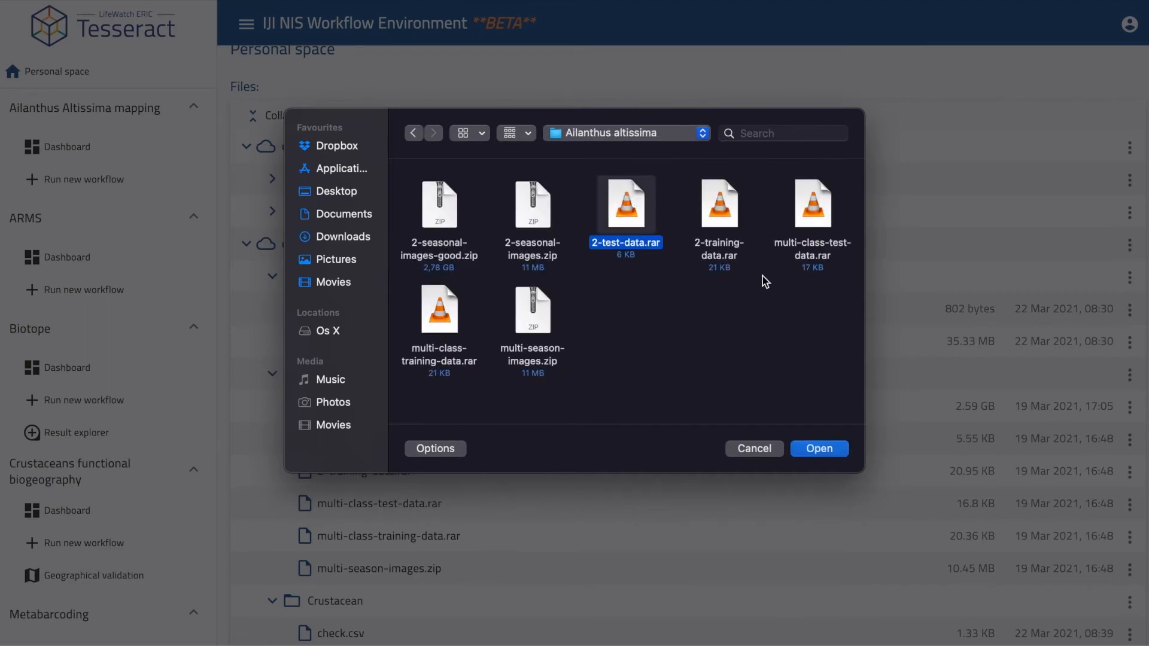
pyautogui.click(828, 450)
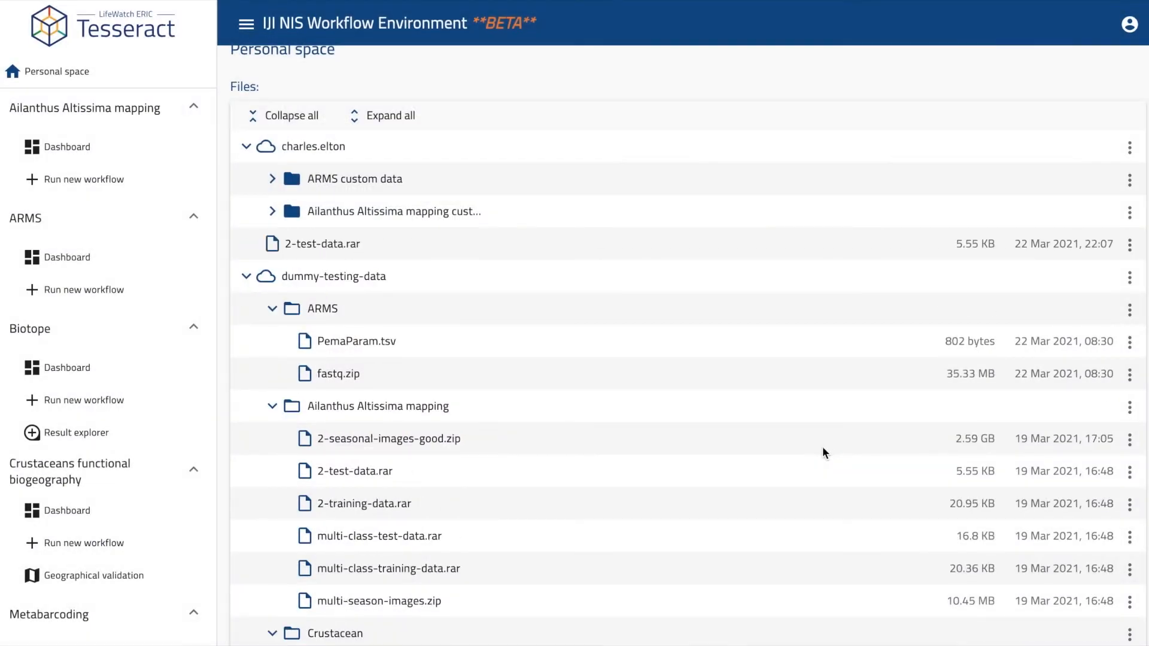
# Delete the uploaded 2-test-data.rar and confirm the removal.
pyautogui.click(1130, 244)
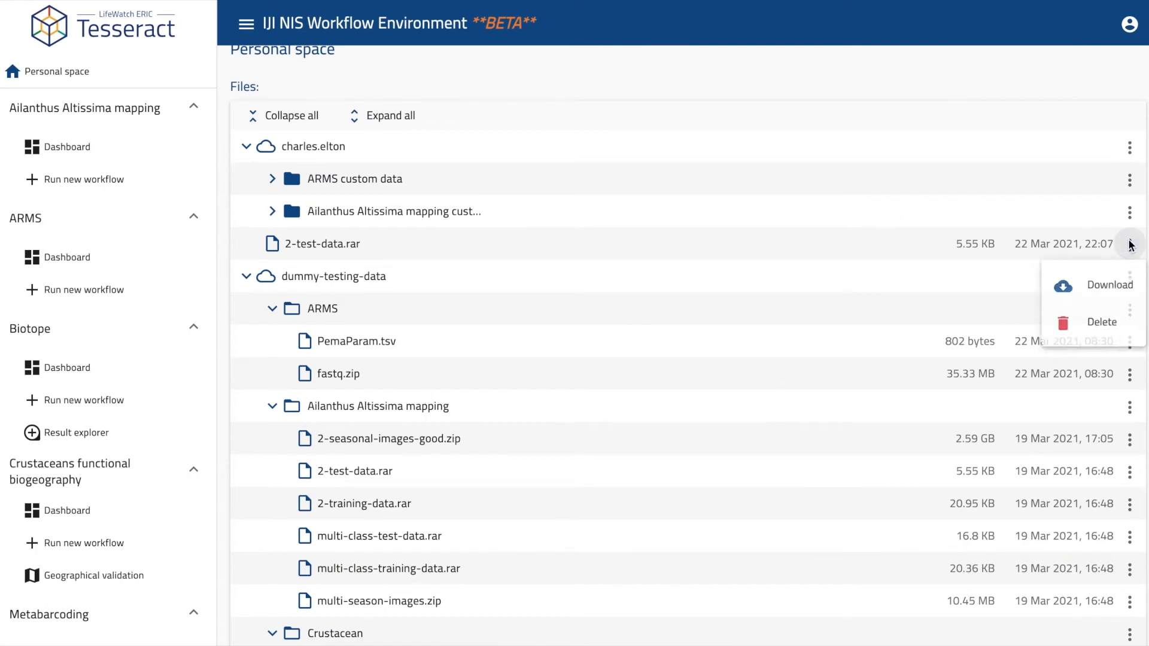
pyautogui.click(1100, 326)
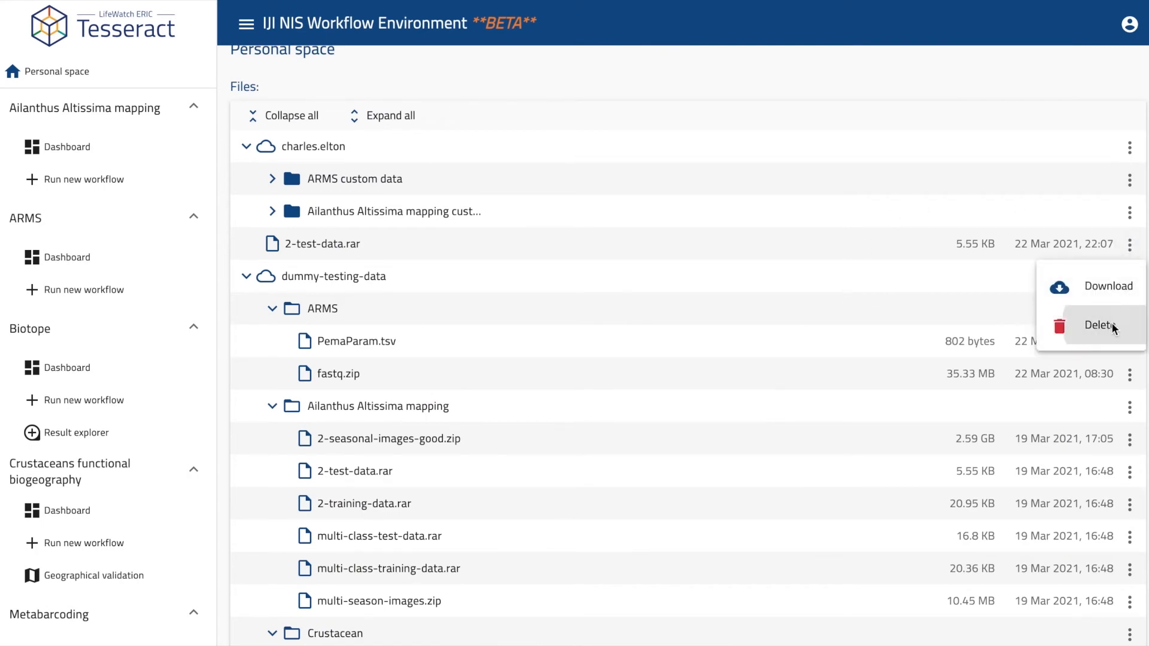
pyautogui.click(566, 393)
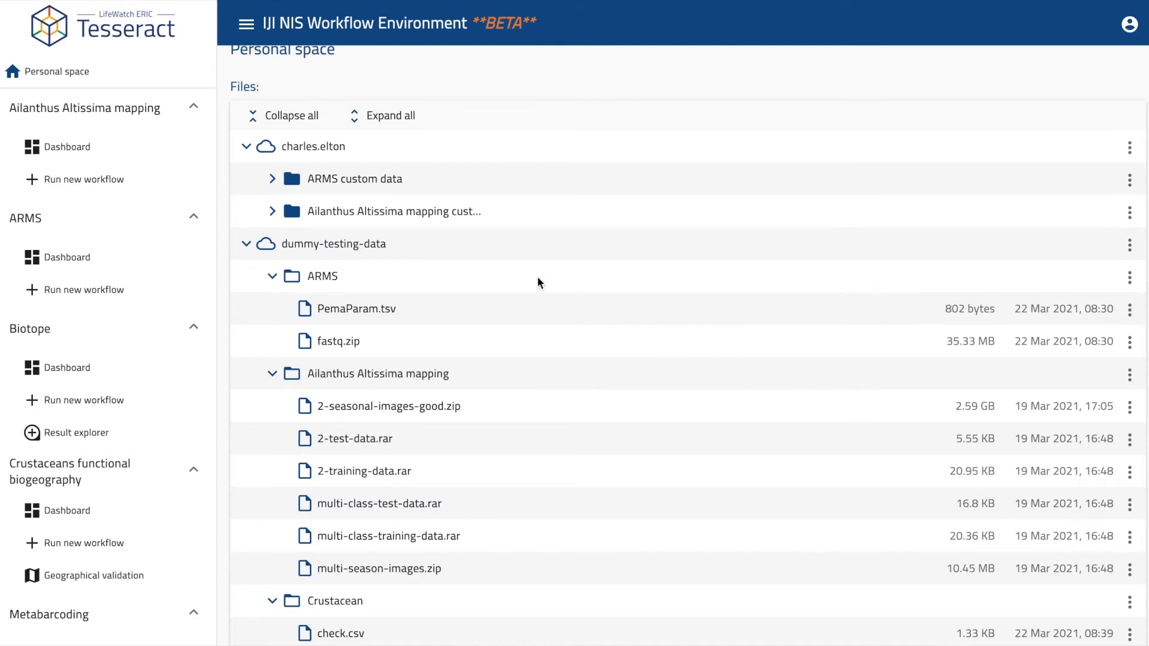
# Pass through Ailanthus Altissima mapping to the ARMS Dashboard showing seven Done workflows.
pyautogui.click(85, 145)
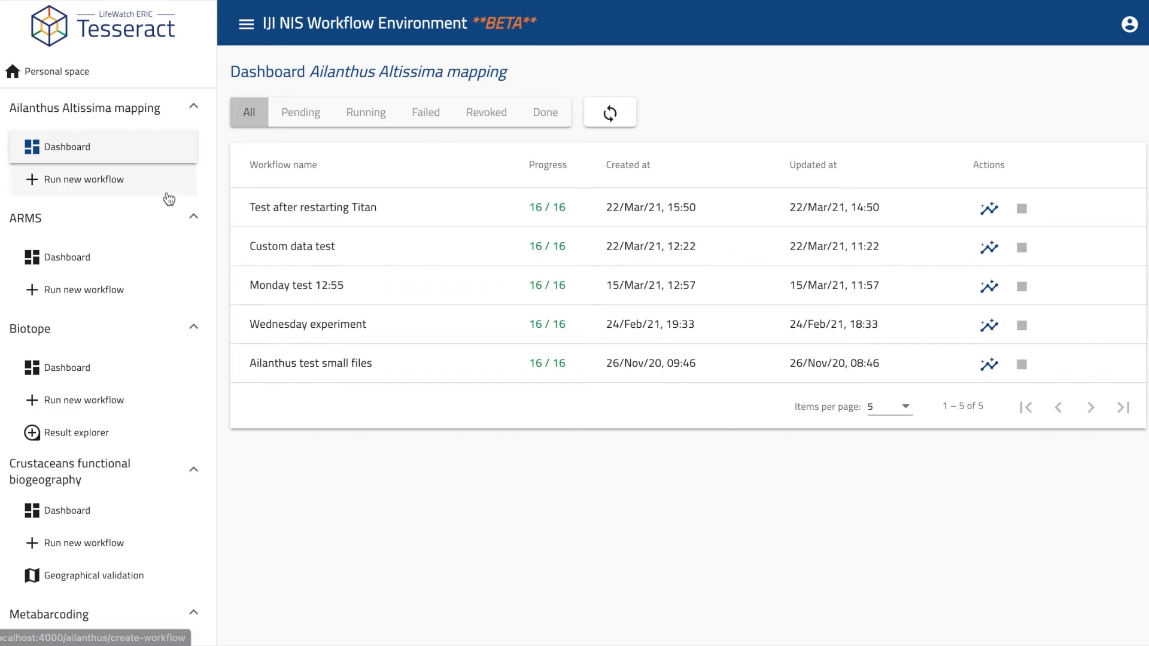
pyautogui.click(91, 189)
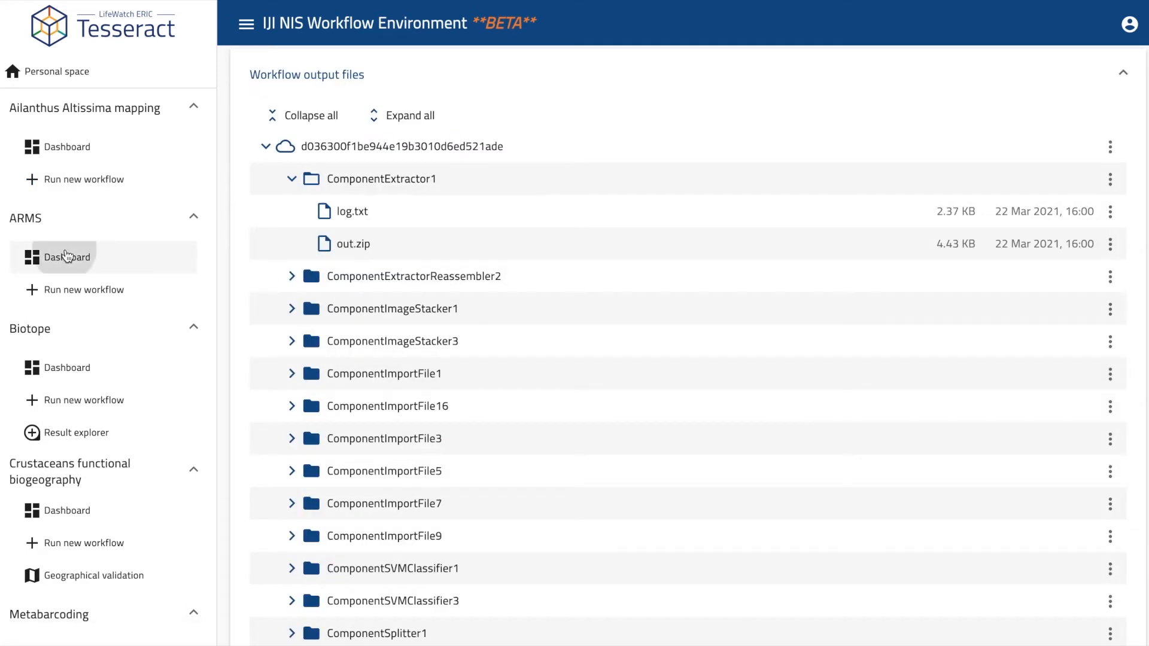
pyautogui.click(66, 256)
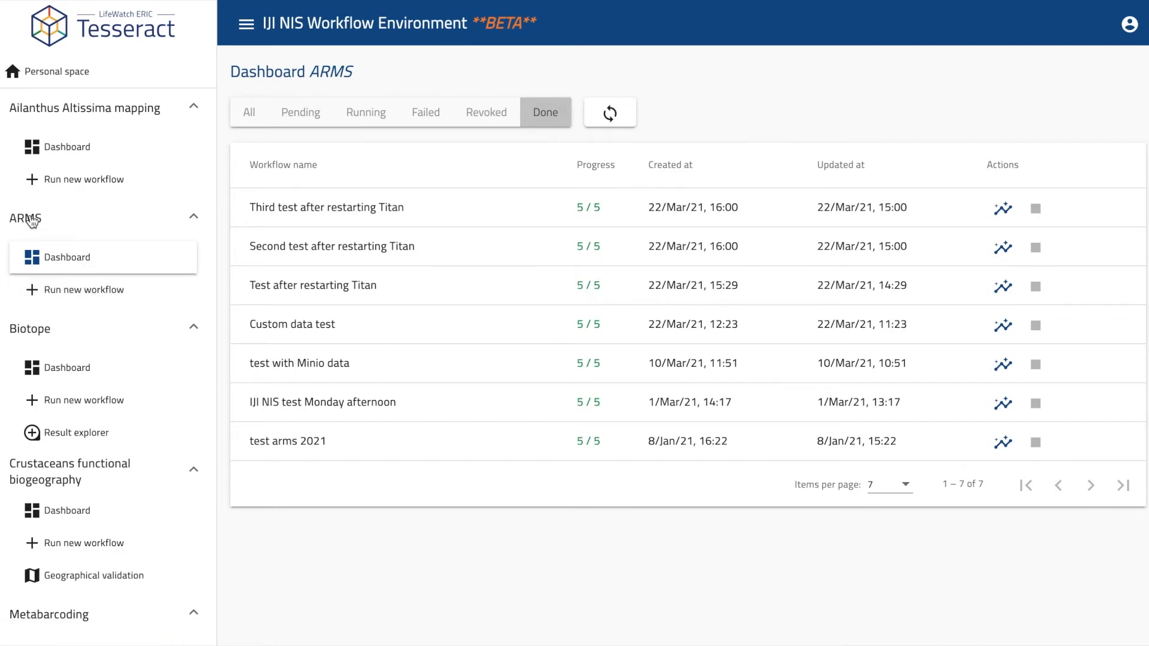
# Start a new ARMS workflow run from the sidebar.
pyautogui.click(67, 291)
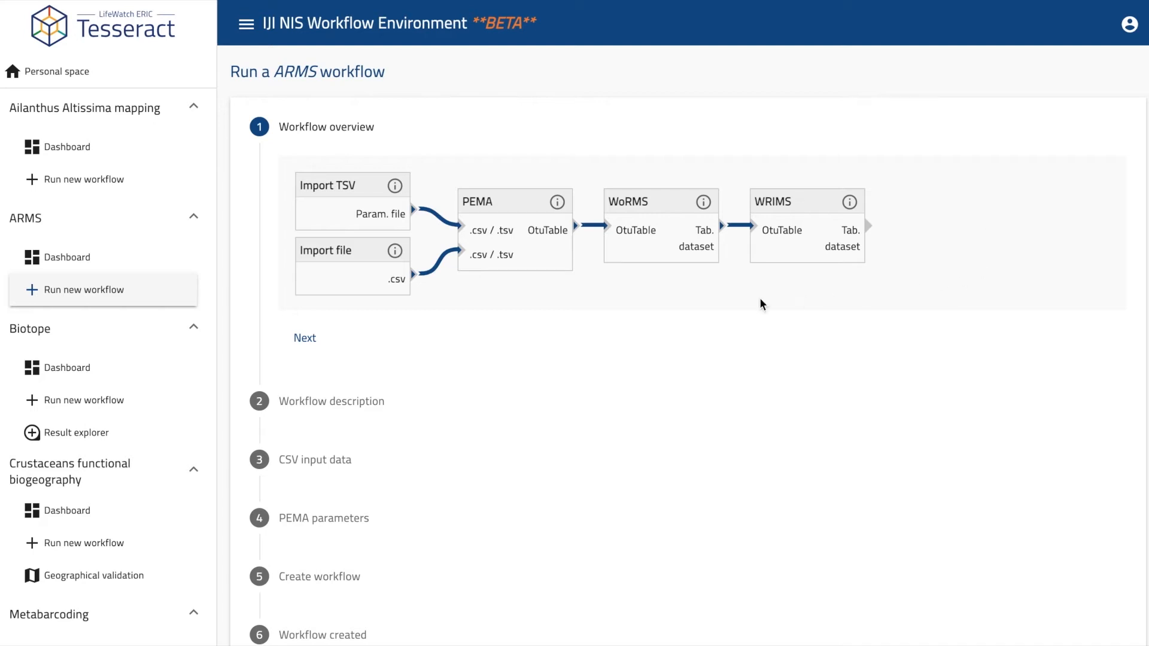
# Enter 'Arms evening experiment' as the workflow description and advance to CSV input data.
pyautogui.click(304, 338)
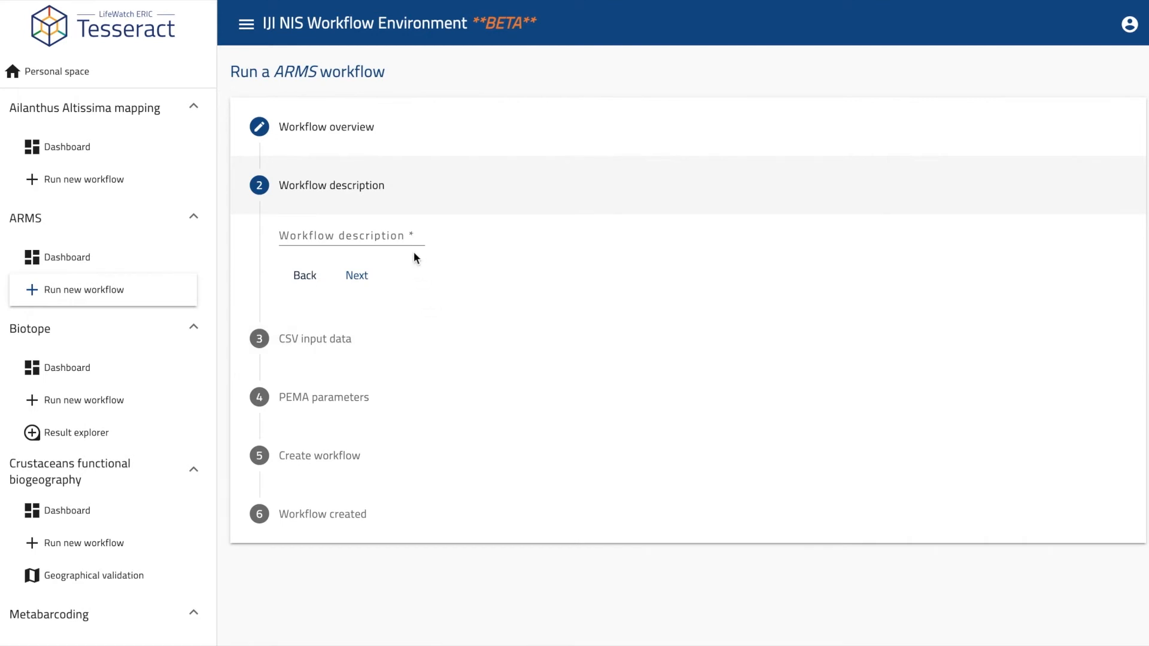
pyautogui.click(403, 235)
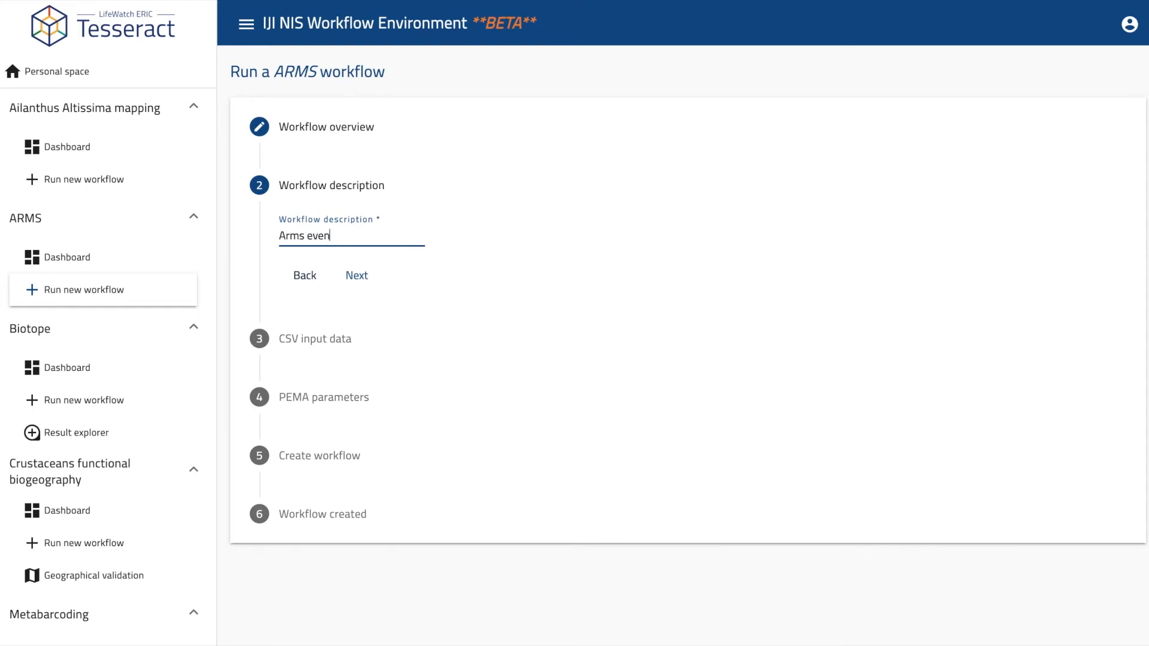
pyautogui.write('experiment')
pyautogui.click(357, 275)
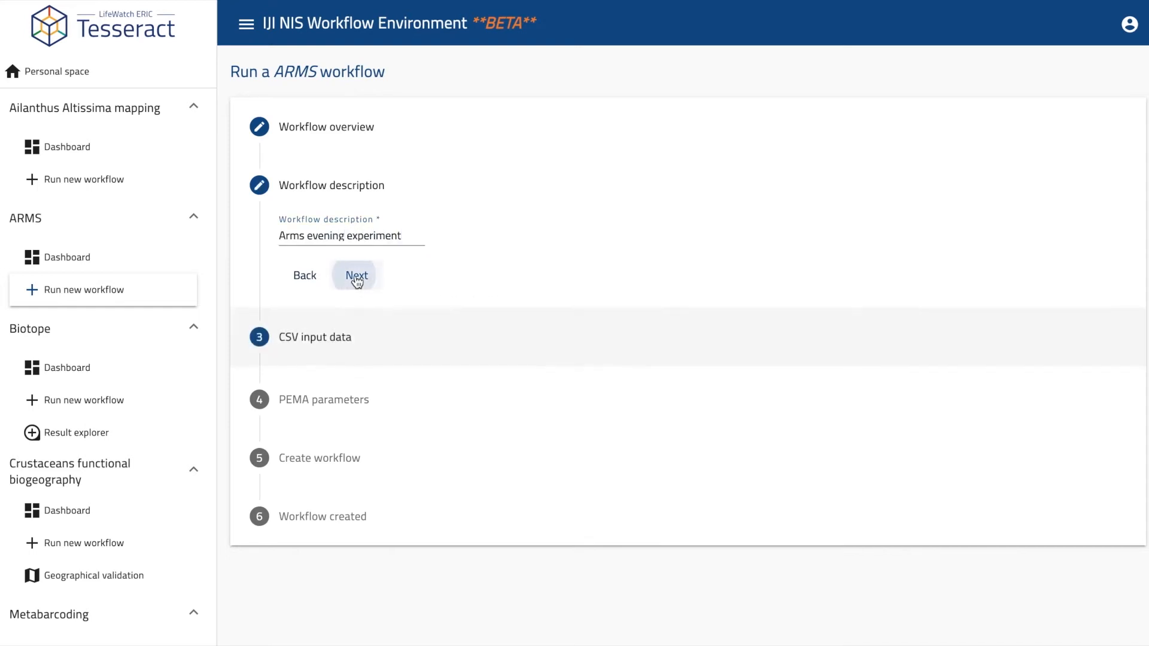
pyautogui.scroll(-2, 508, 297)
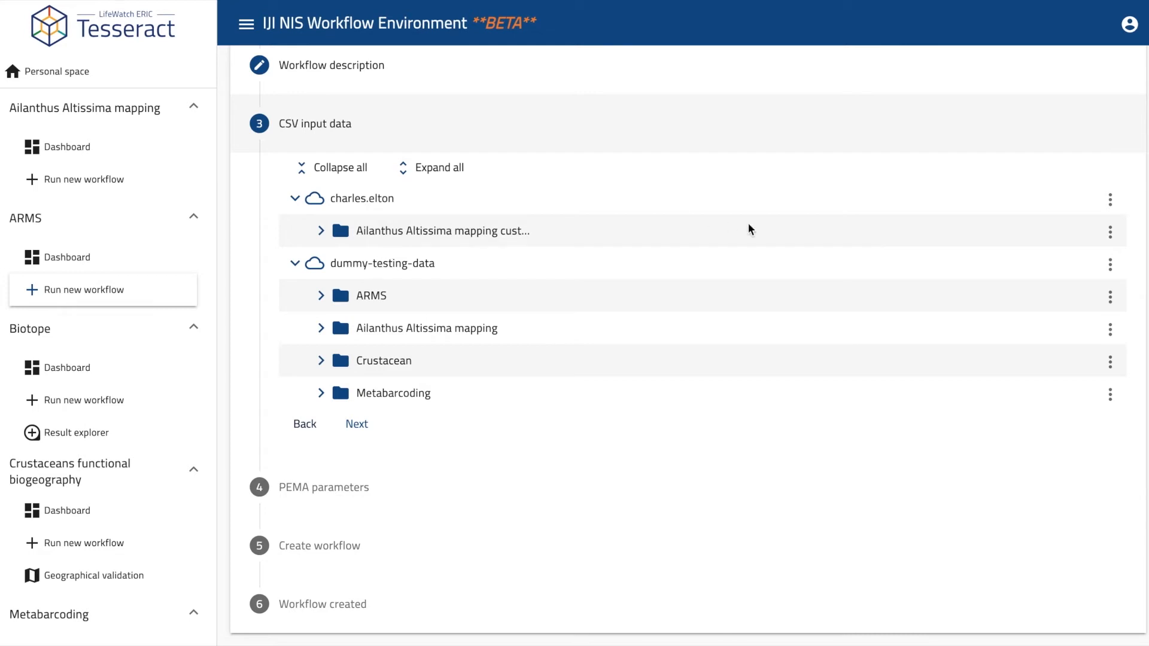
# Add an 'ARMS evening experiment data' folder to personal storage and begin uploading into it.
pyautogui.click(1111, 201)
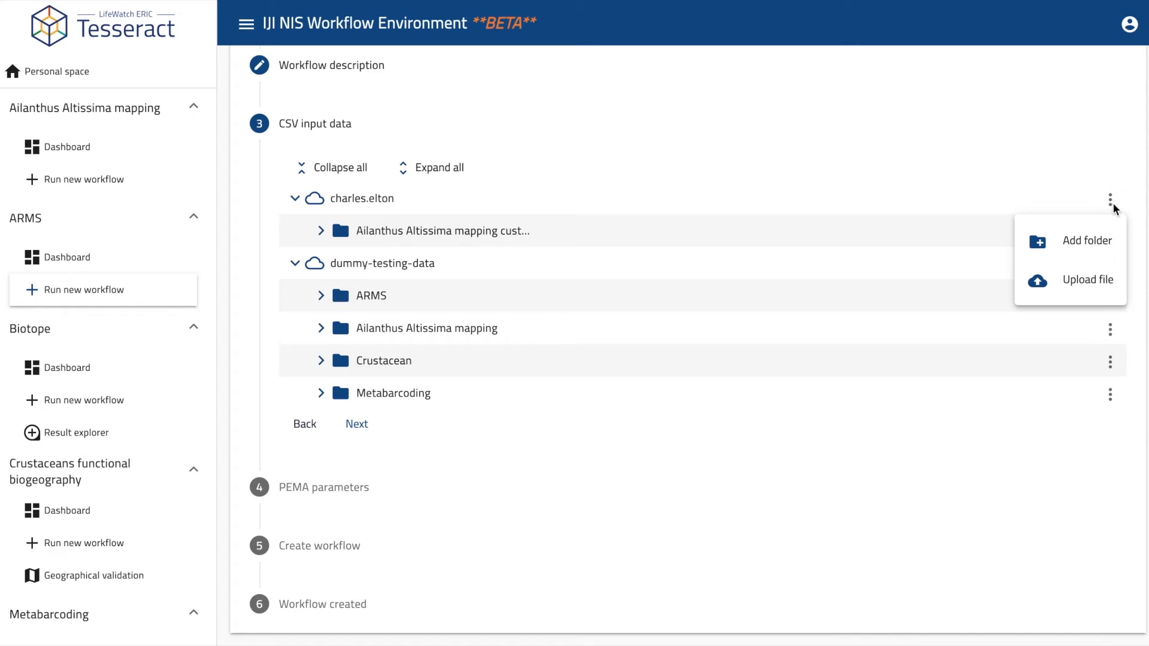
pyautogui.click(1089, 248)
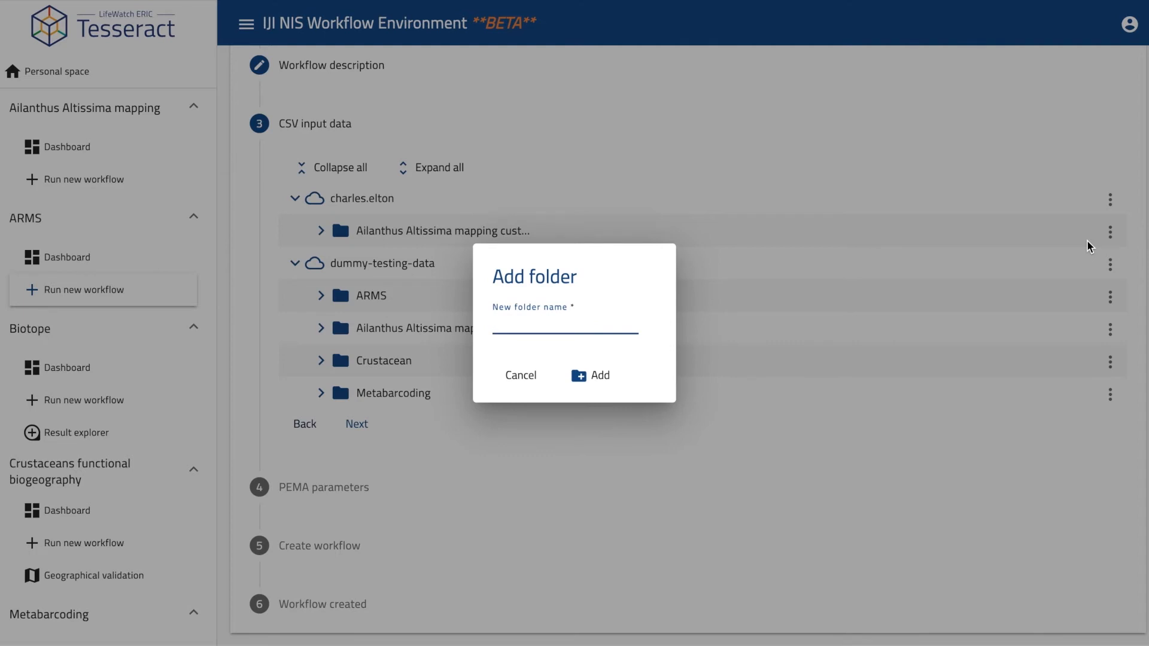
pyautogui.write('A')
pyautogui.write('RM')
pyautogui.write('S evening experiment data')
pyautogui.click(600, 375)
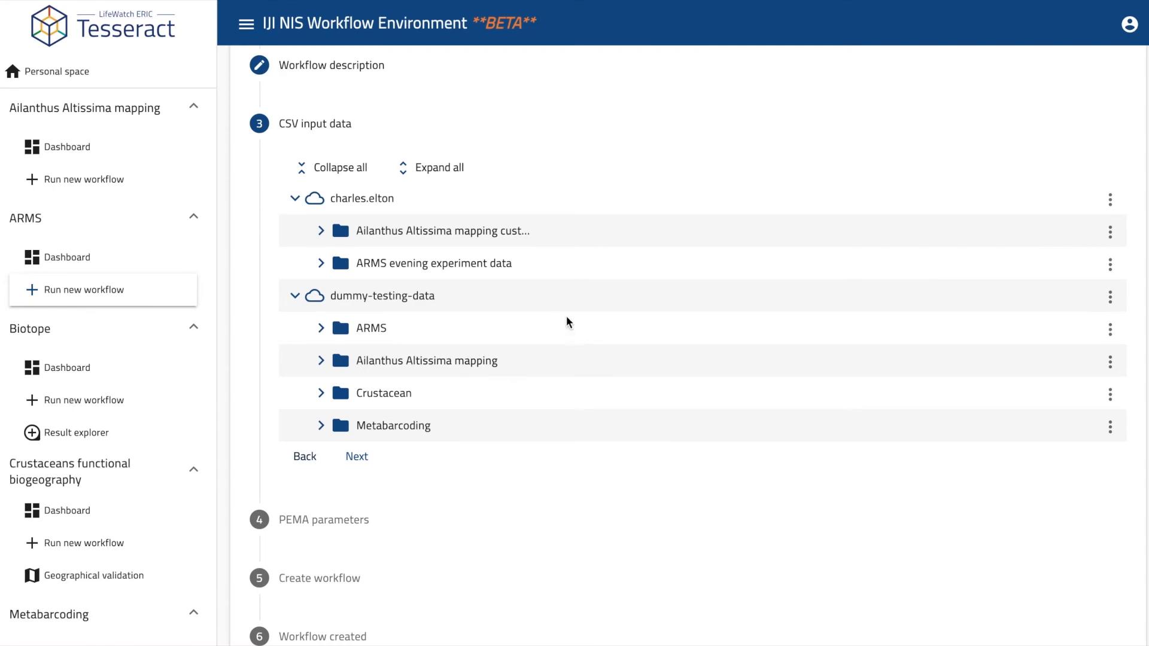
pyautogui.click(1110, 265)
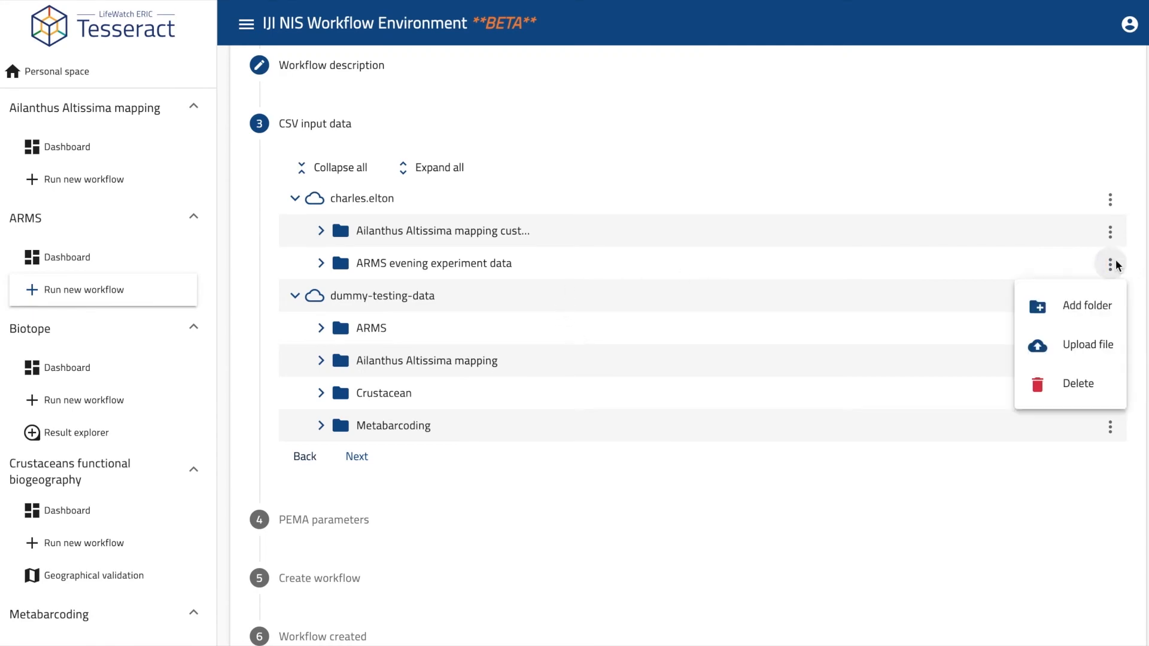
pyautogui.click(1102, 345)
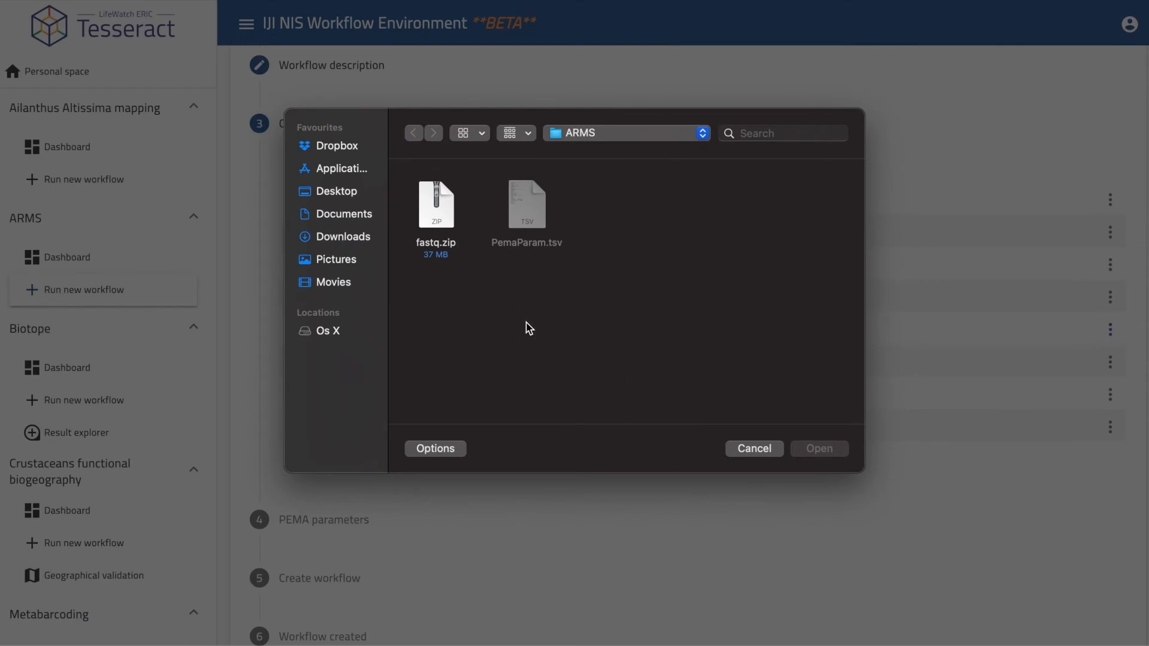
# Upload fastq.zip into the new folder and select it as the CSV input.
pyautogui.click(447, 228)
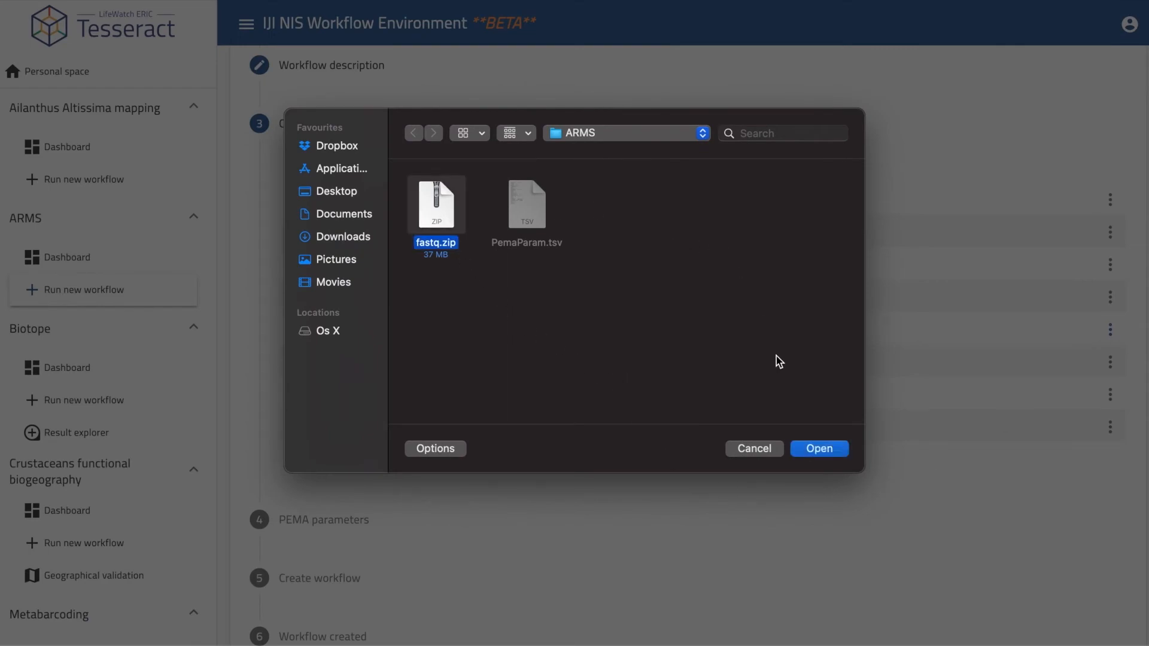
pyautogui.click(819, 449)
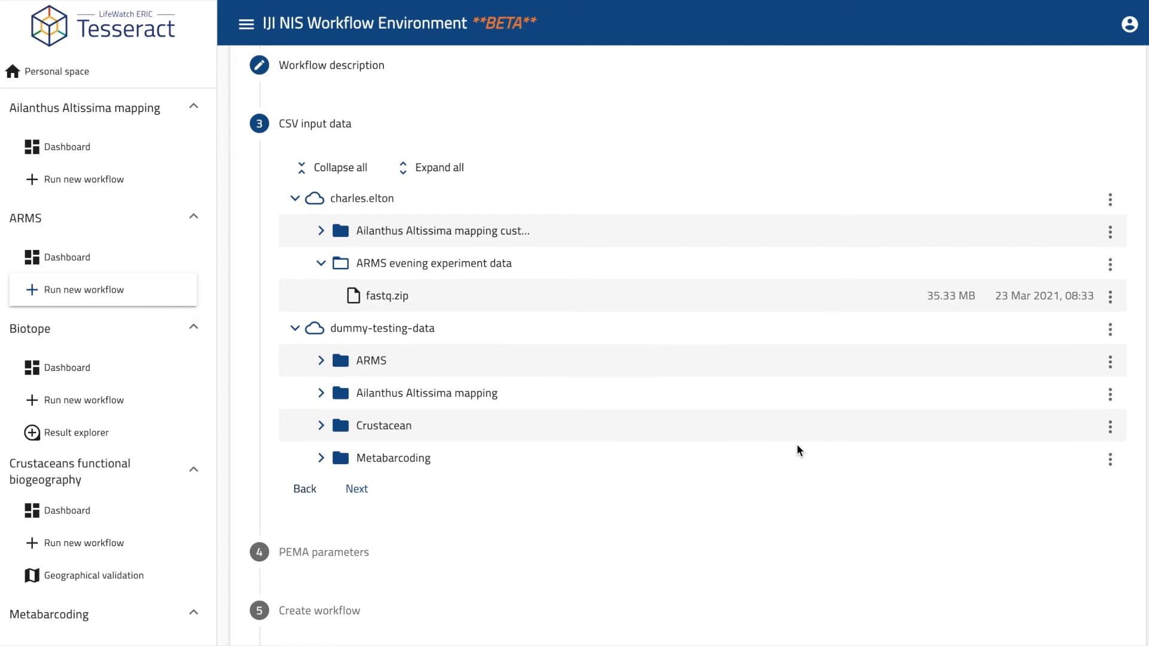
pyautogui.click(387, 301)
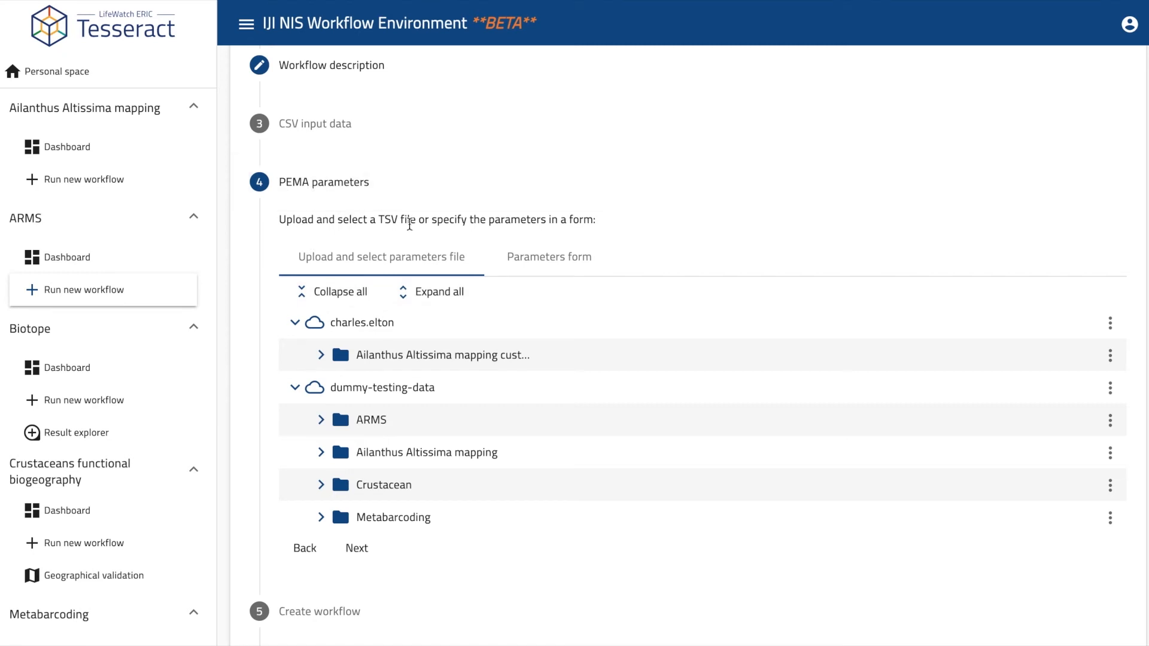
# Select ARMS/PemaParam.tsv as the PEMA parameters file after previewing the form view.
pyautogui.click(550, 258)
pyautogui.scroll(-5, 592, 444)
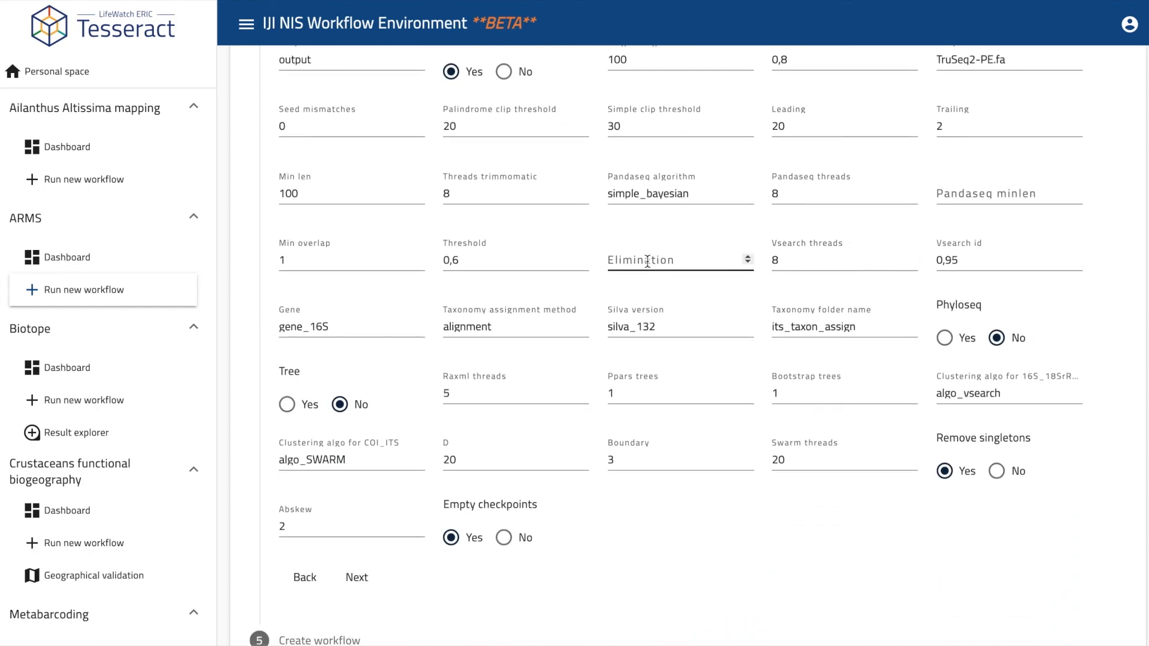
pyautogui.scroll(3, 646, 260)
pyautogui.scroll(1, 647, 260)
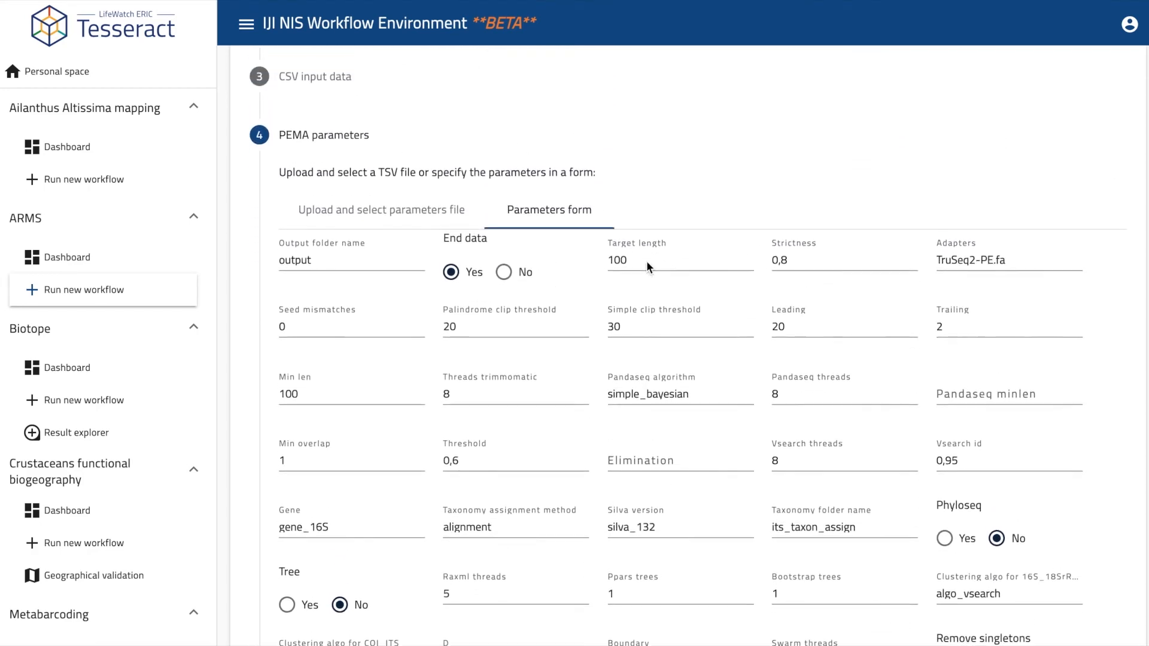
pyautogui.click(362, 237)
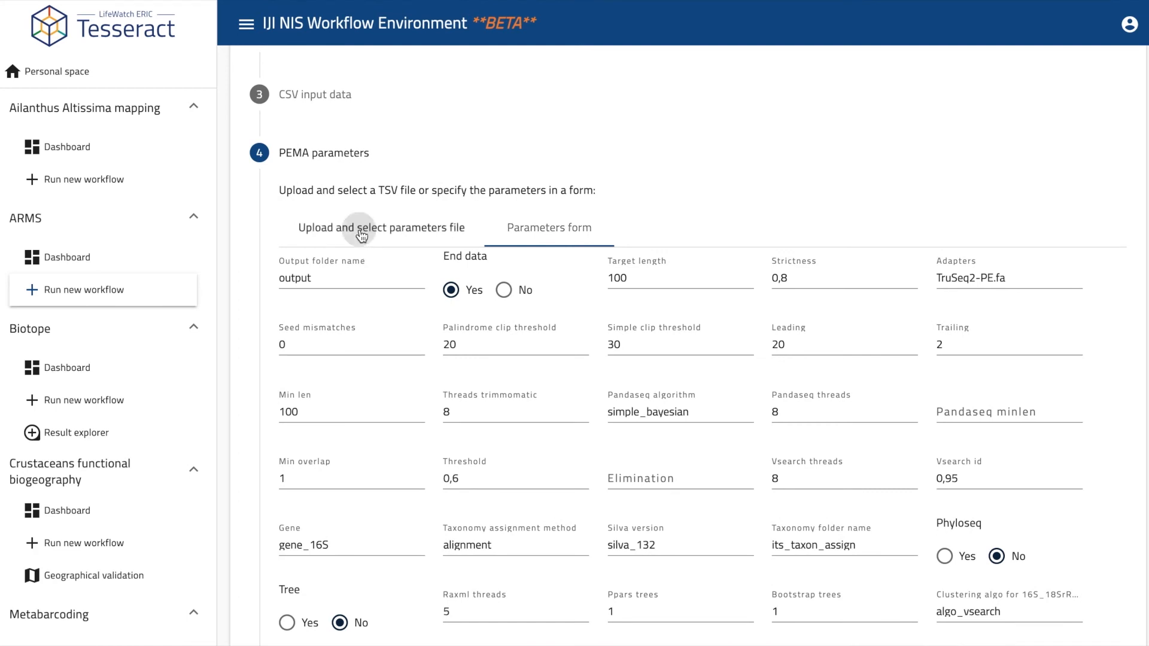
pyautogui.scroll(-3, 540, 284)
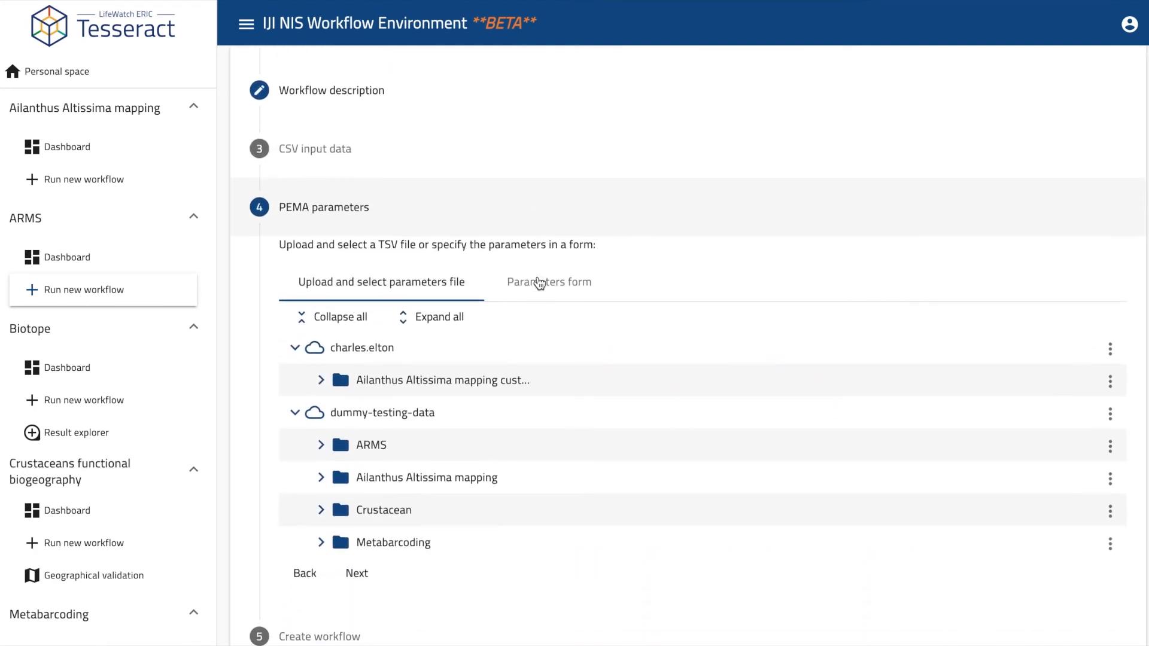
pyautogui.click(322, 366)
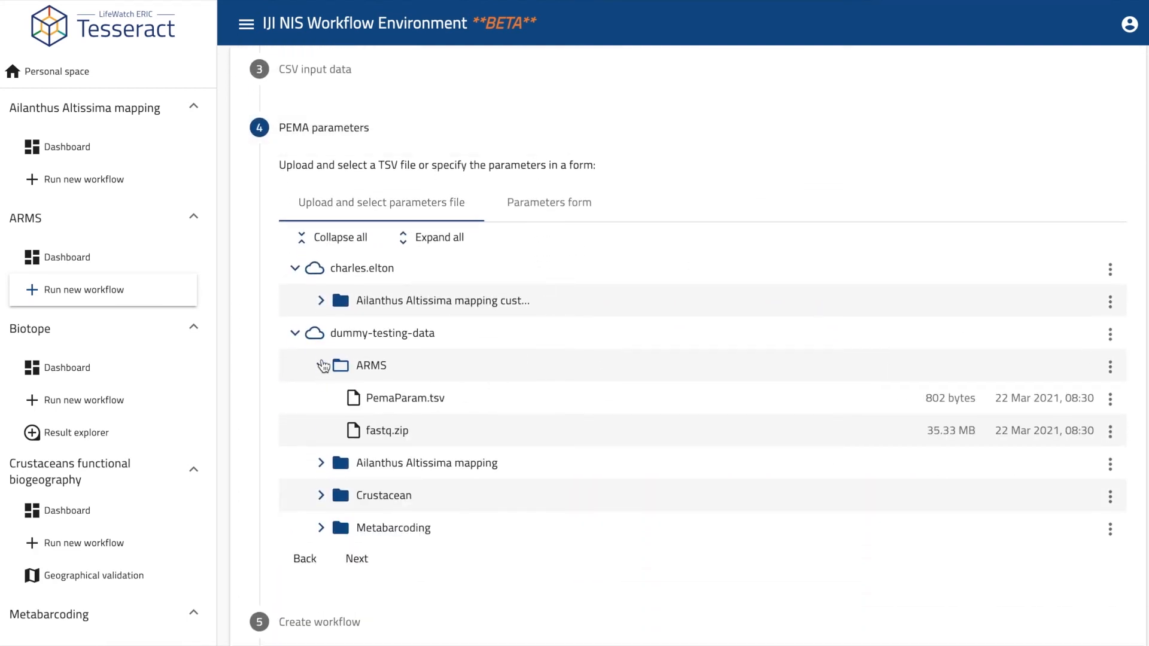
pyautogui.click(393, 401)
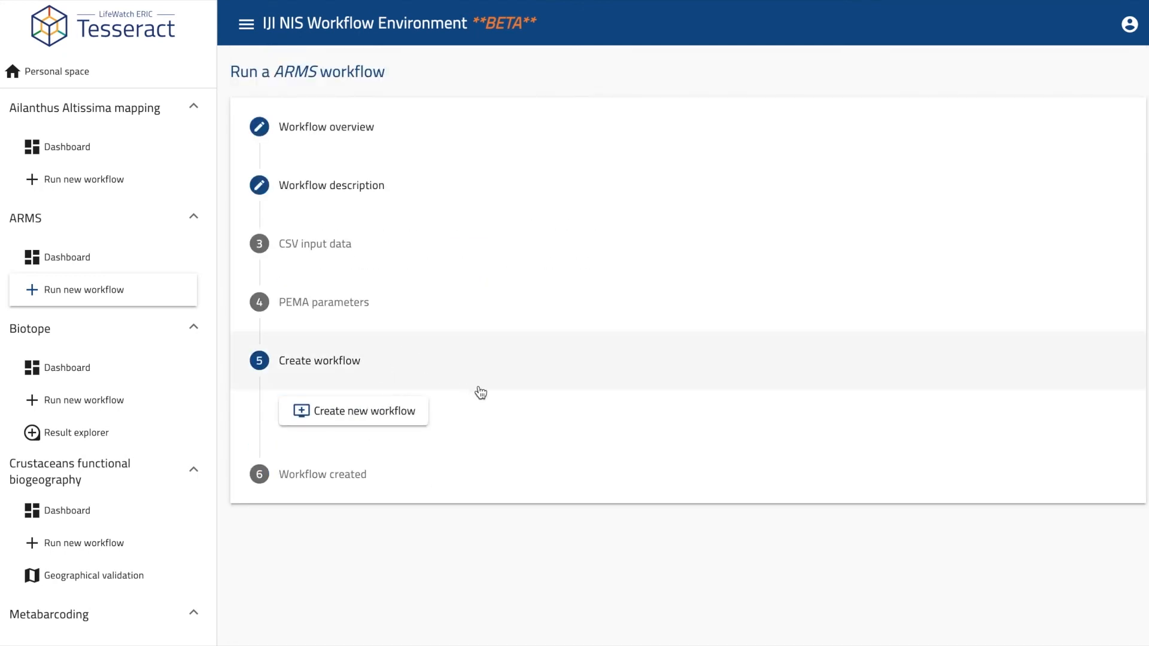
# Create the ARMS workflow and confirm Arms evening experiment tops the ARMS dashboard at 0/5.
pyautogui.click(388, 416)
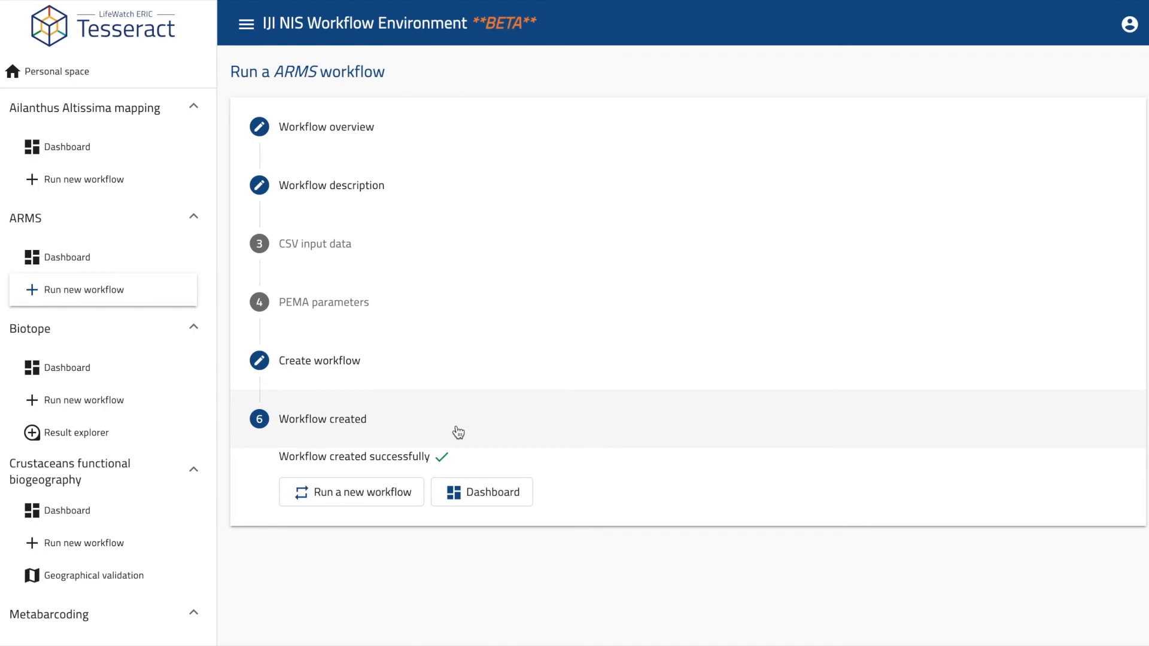
pyautogui.click(508, 488)
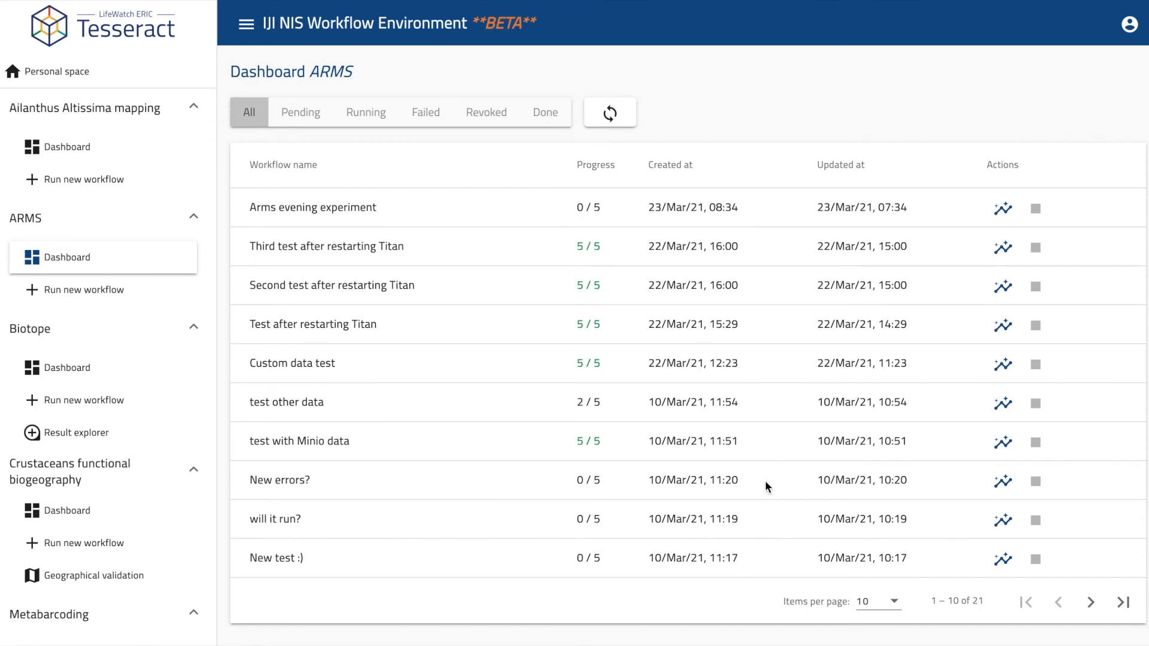
# Review Arms evening experiment's Workflow insight page: Started, 2 of 5 completed, both imports done.
pyautogui.click(1004, 208)
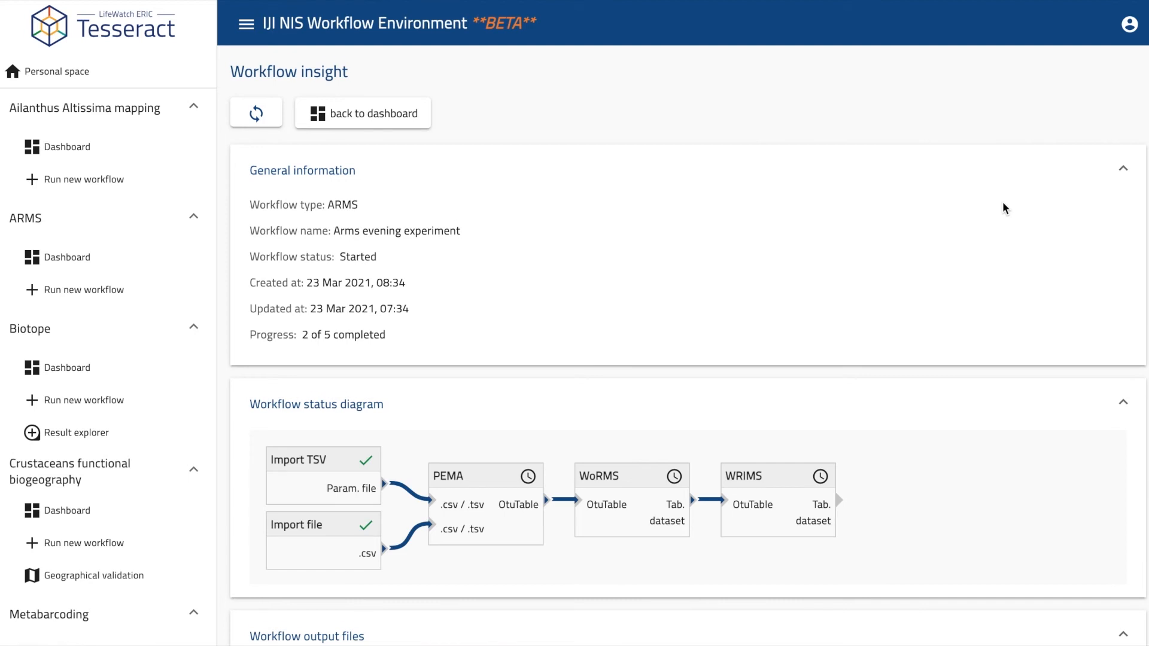
pyautogui.scroll(-1, 1004, 208)
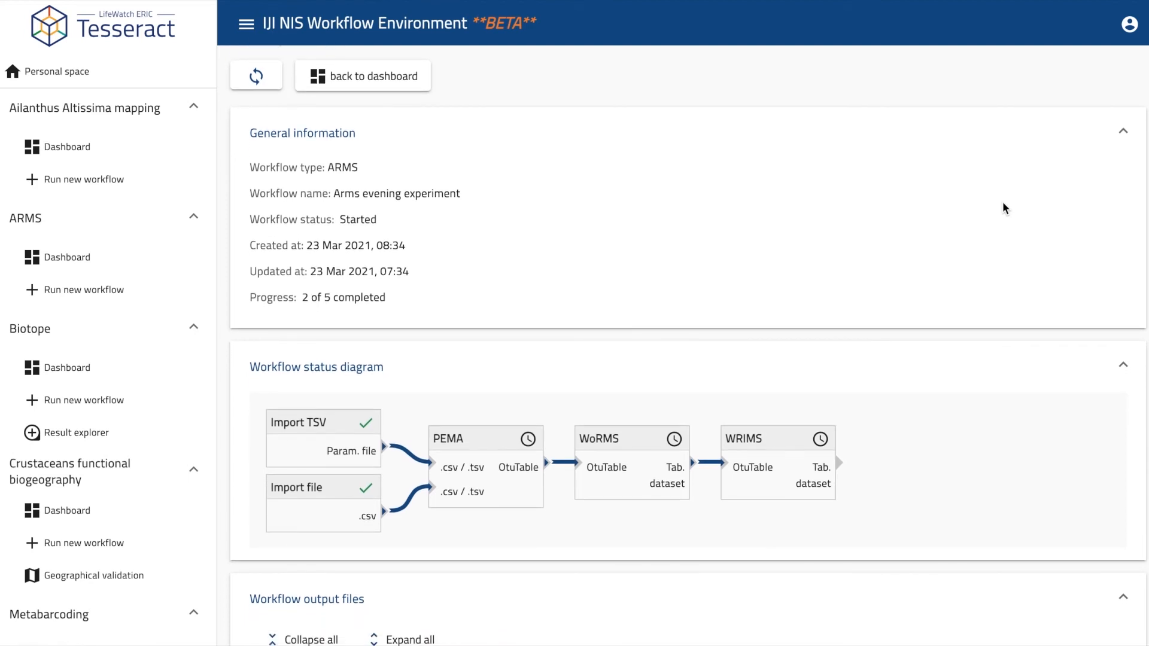
pyautogui.scroll(-3, 1003, 204)
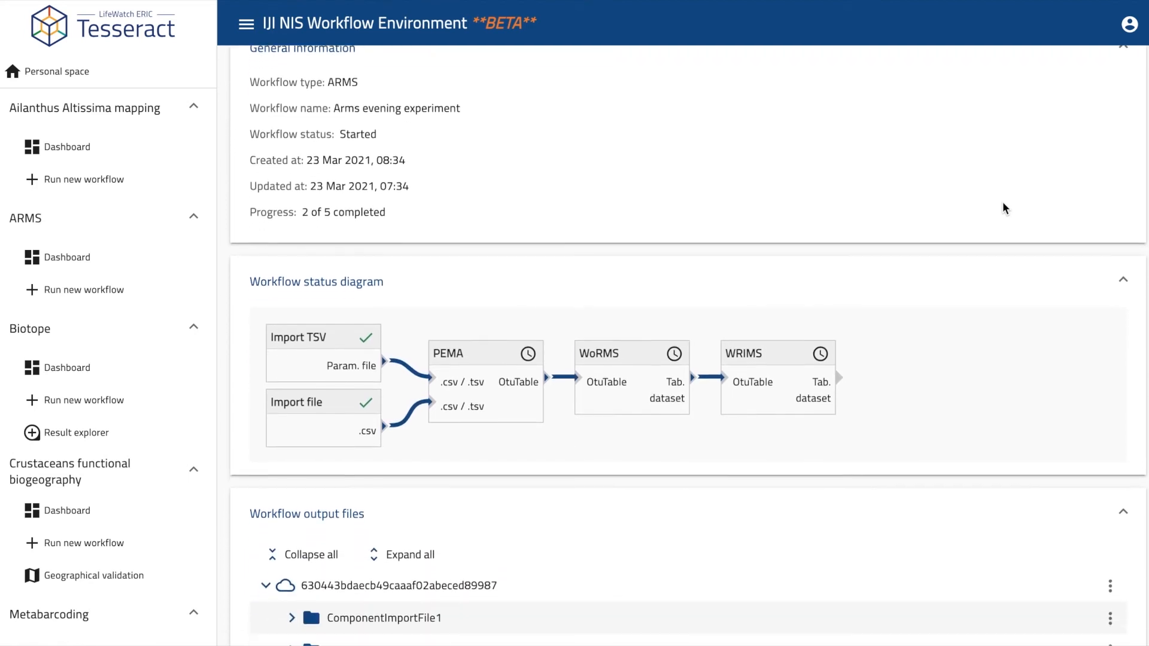
pyautogui.scroll(-3, 1003, 206)
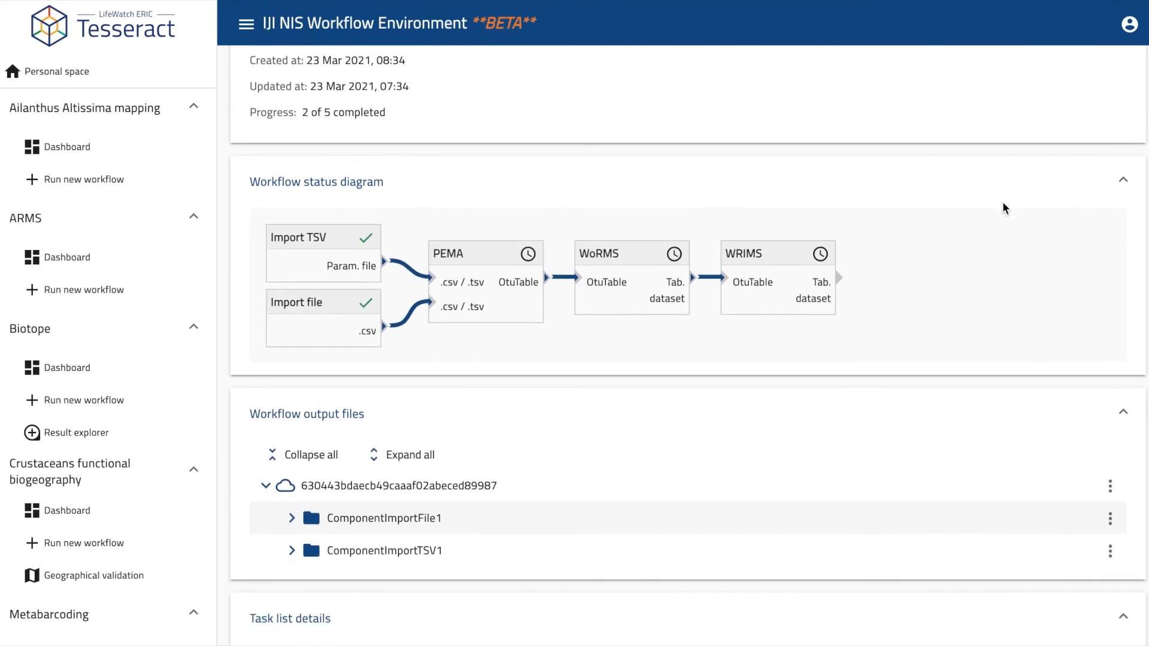
pyautogui.scroll(-4, 1003, 208)
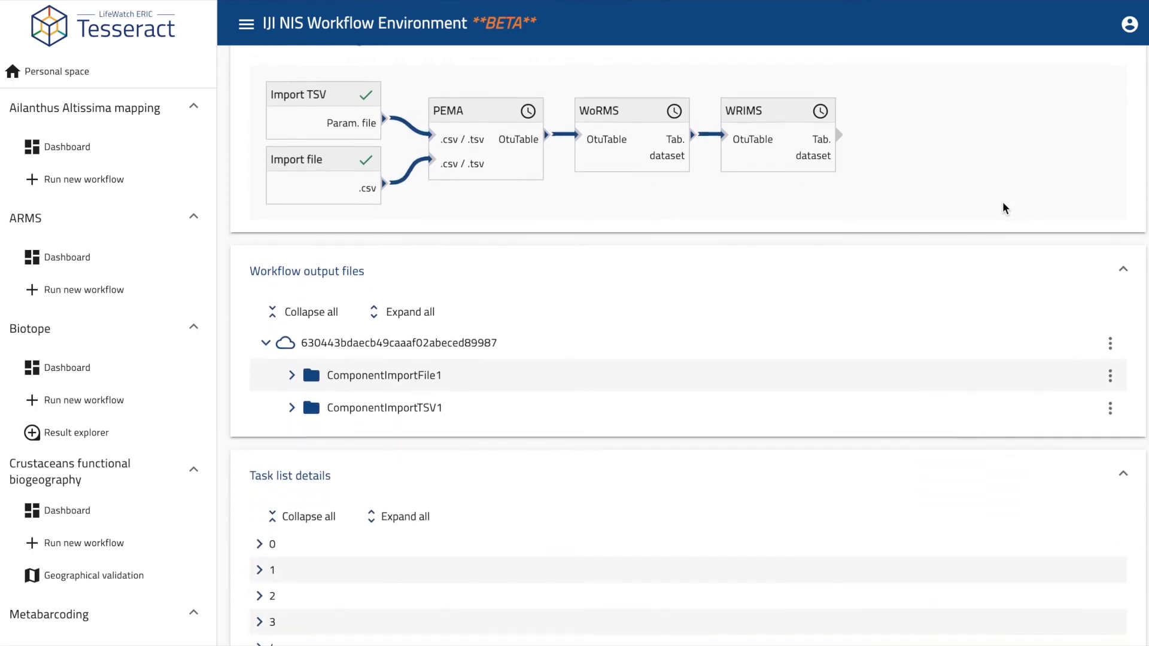
pyautogui.scroll(-1, 1004, 208)
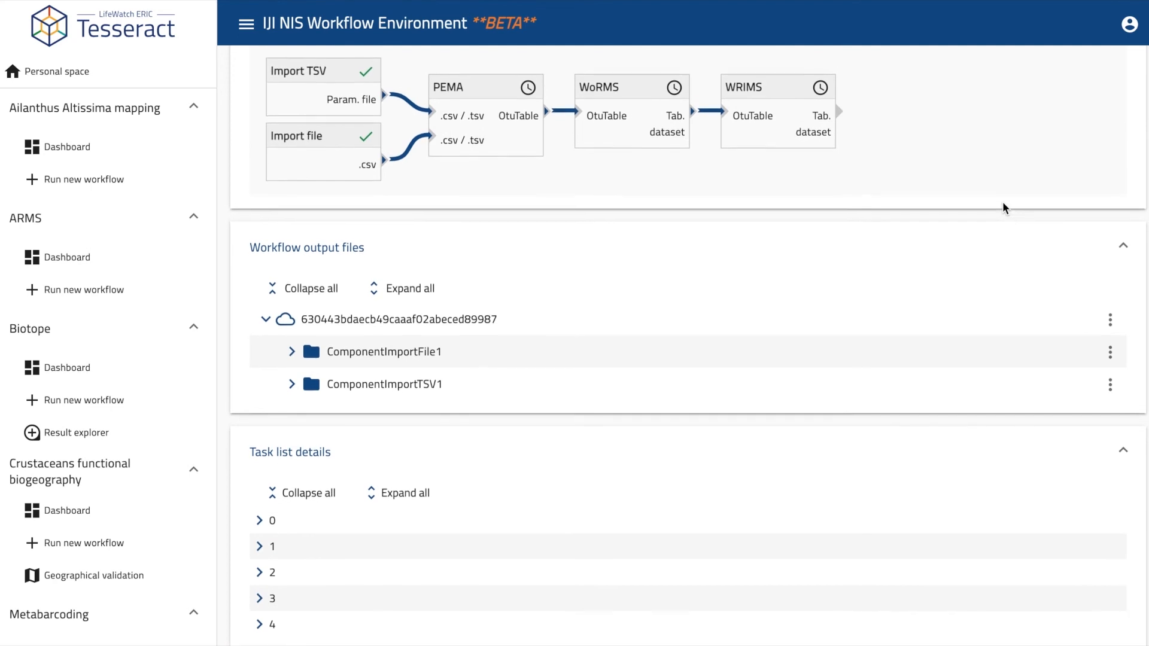
pyautogui.scroll(3, 1003, 208)
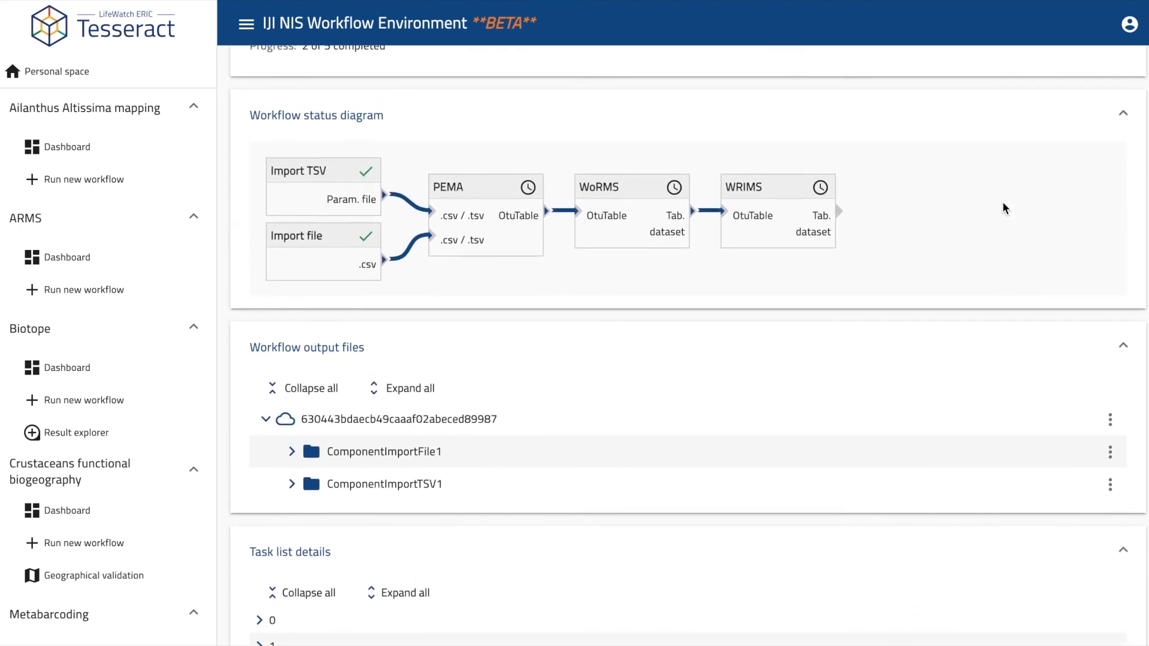
pyautogui.scroll(5, 1003, 206)
pyautogui.scroll(4, 1003, 208)
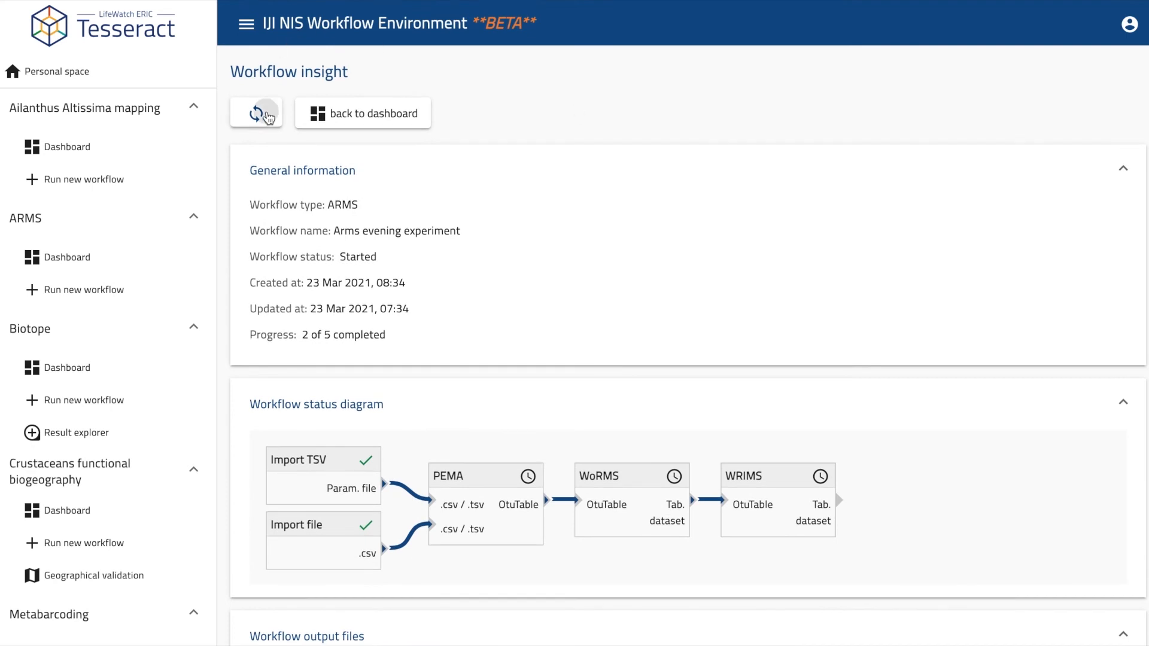
# Refresh the workflow status so all five Arms evening experiment steps show complete.
pyautogui.click(268, 117)
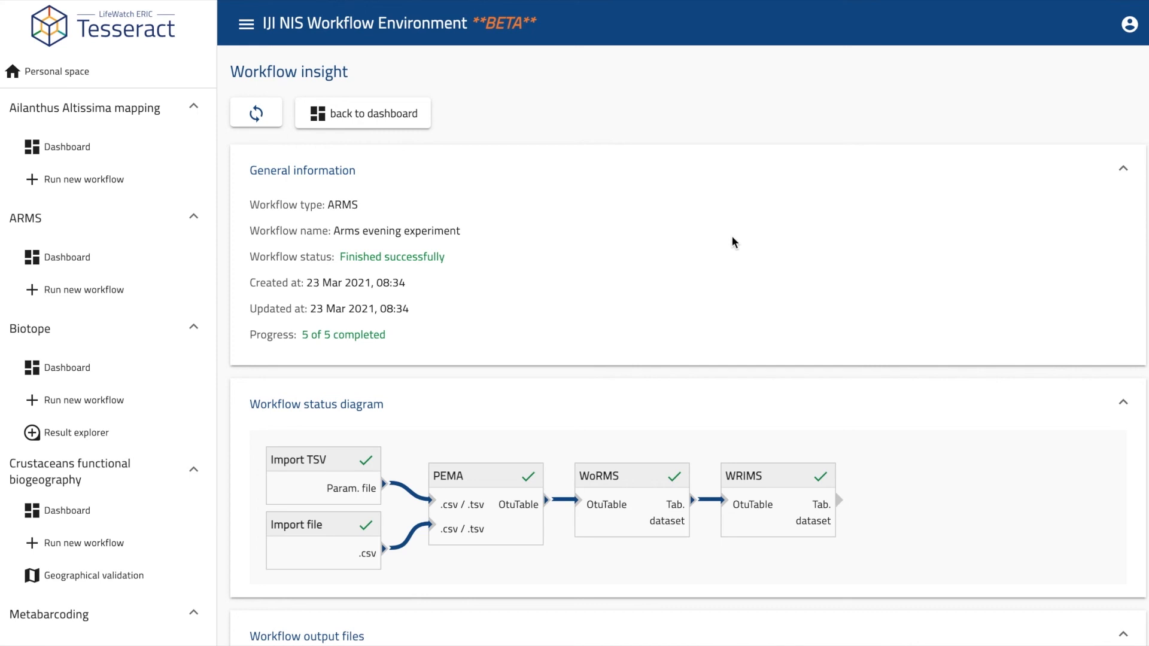
pyautogui.scroll(-1, 738, 243)
pyautogui.scroll(-5, 740, 243)
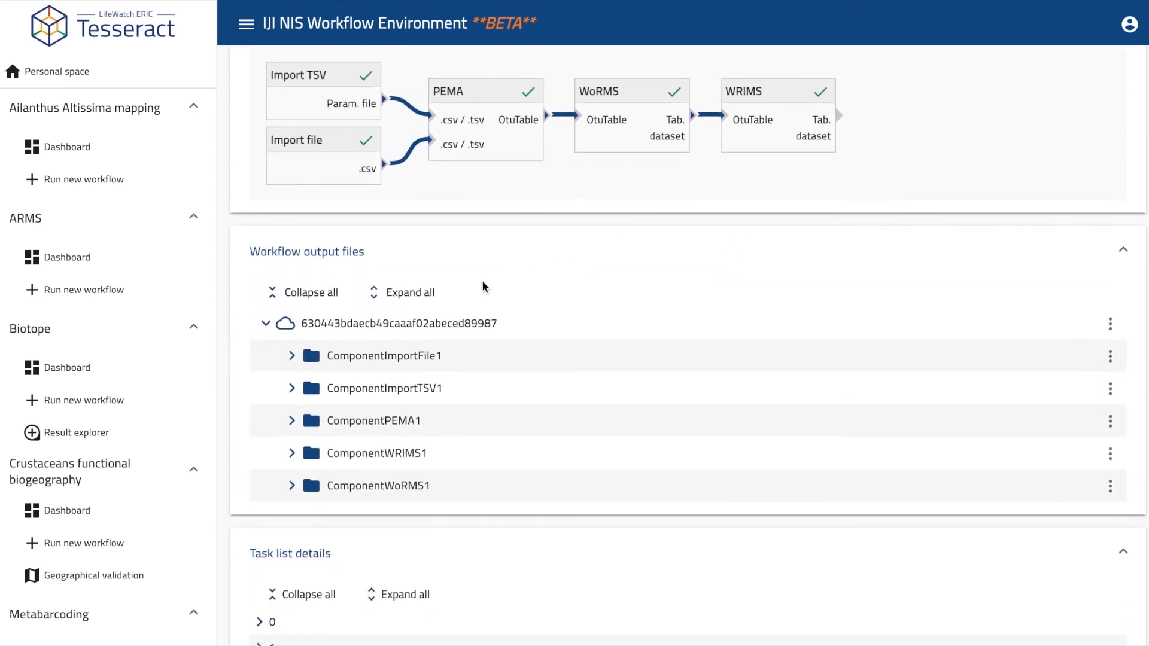
# Expand all output files (final_table.tsv, classification.csv, otu_table.csv) and show classification.csv's file options.
pyautogui.click(431, 295)
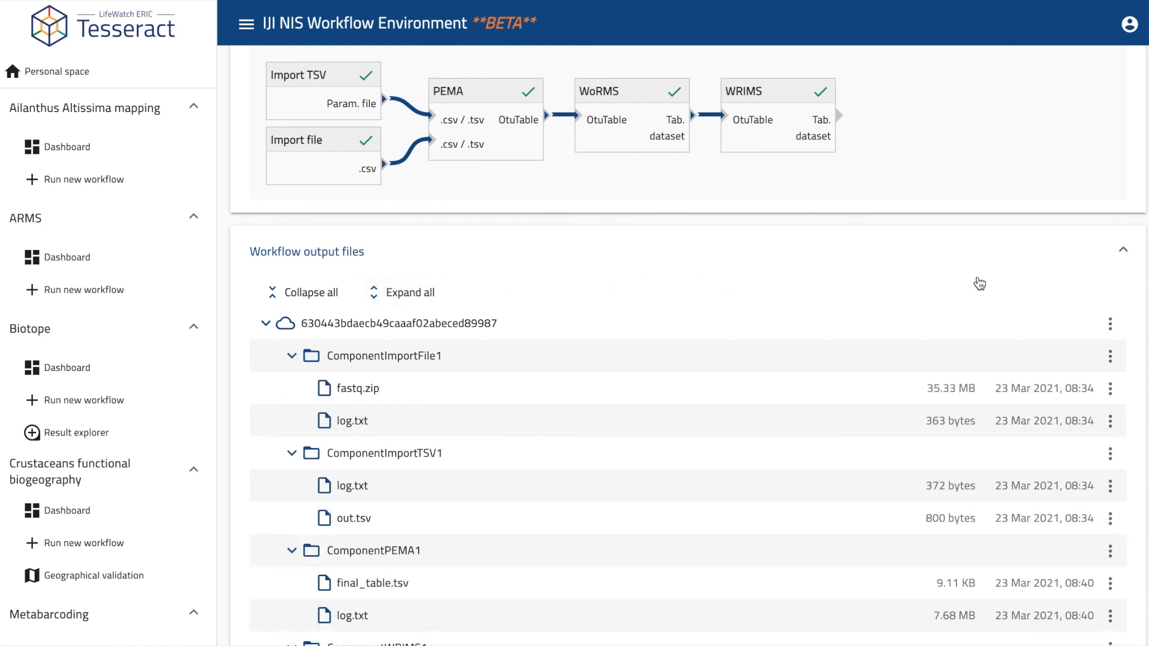
pyautogui.scroll(-1, 1015, 287)
pyautogui.scroll(-4, 1014, 284)
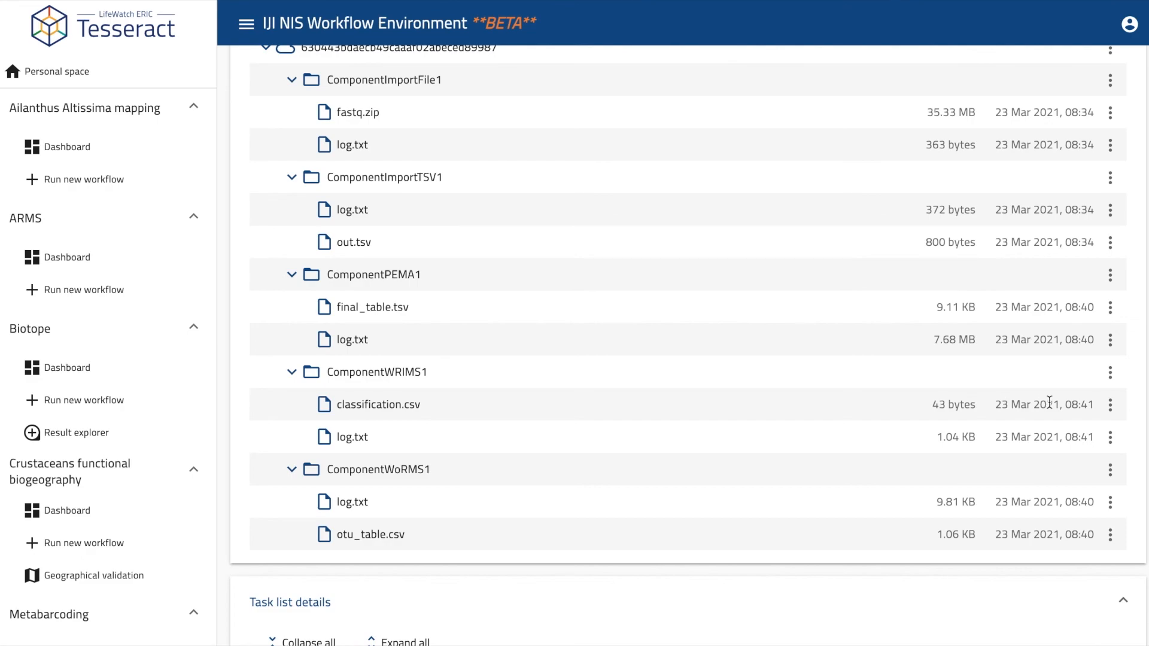
pyautogui.click(1111, 404)
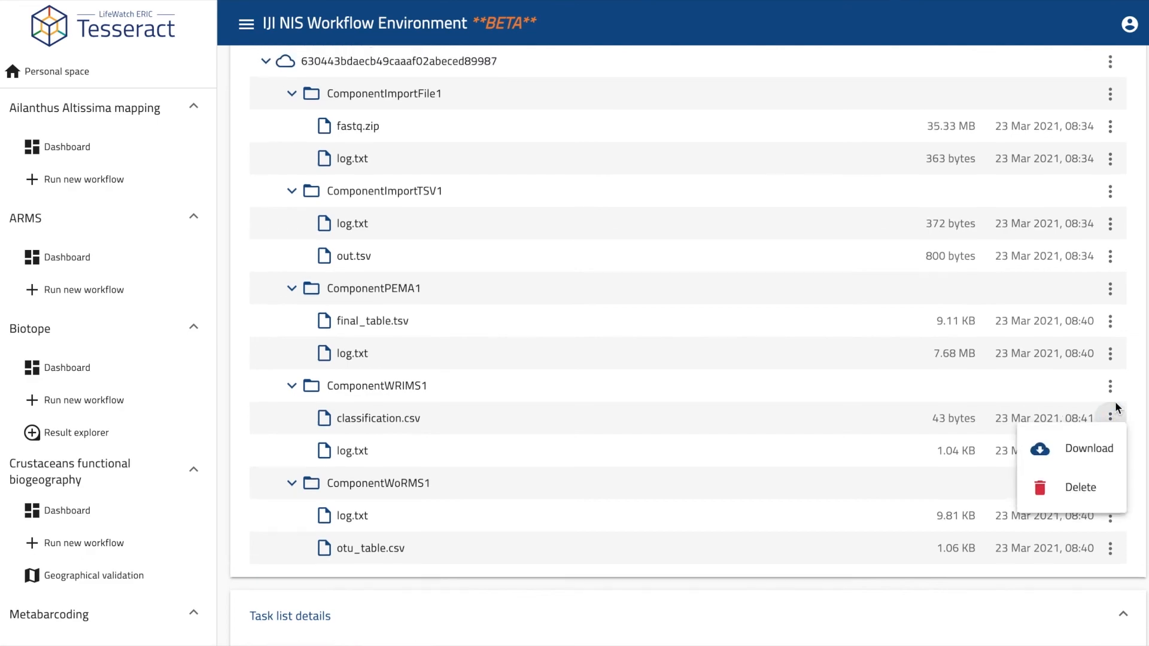
# Download the WRIMS classification.csv output and dismiss the browser download notice.
pyautogui.click(1100, 455)
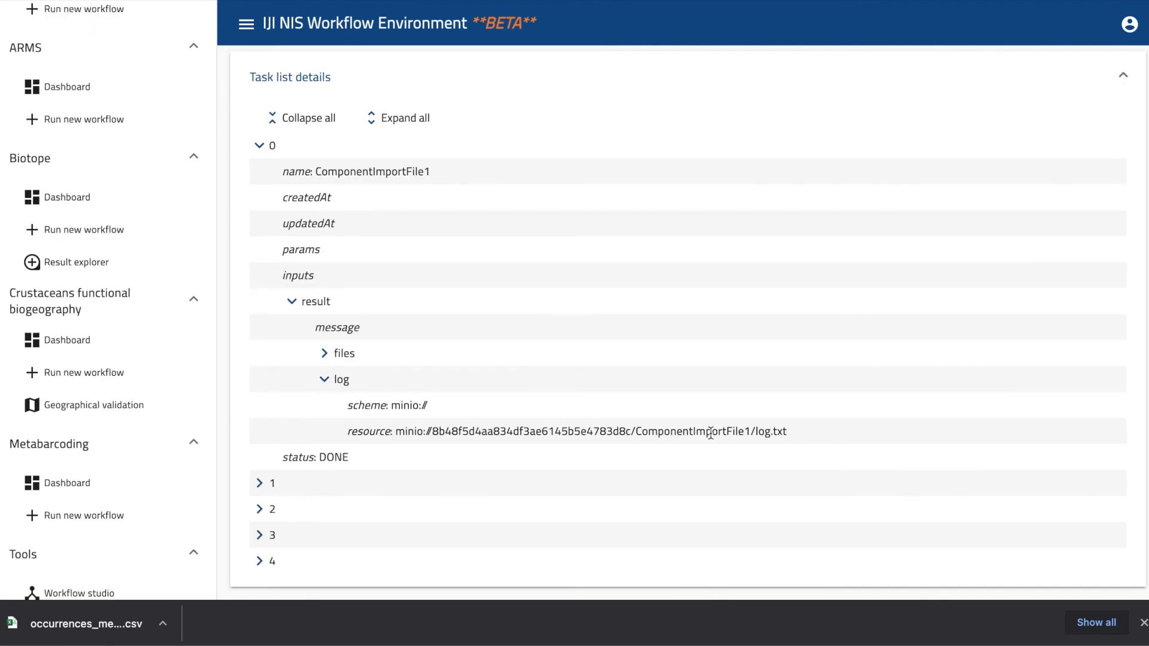
pyautogui.click(1143, 622)
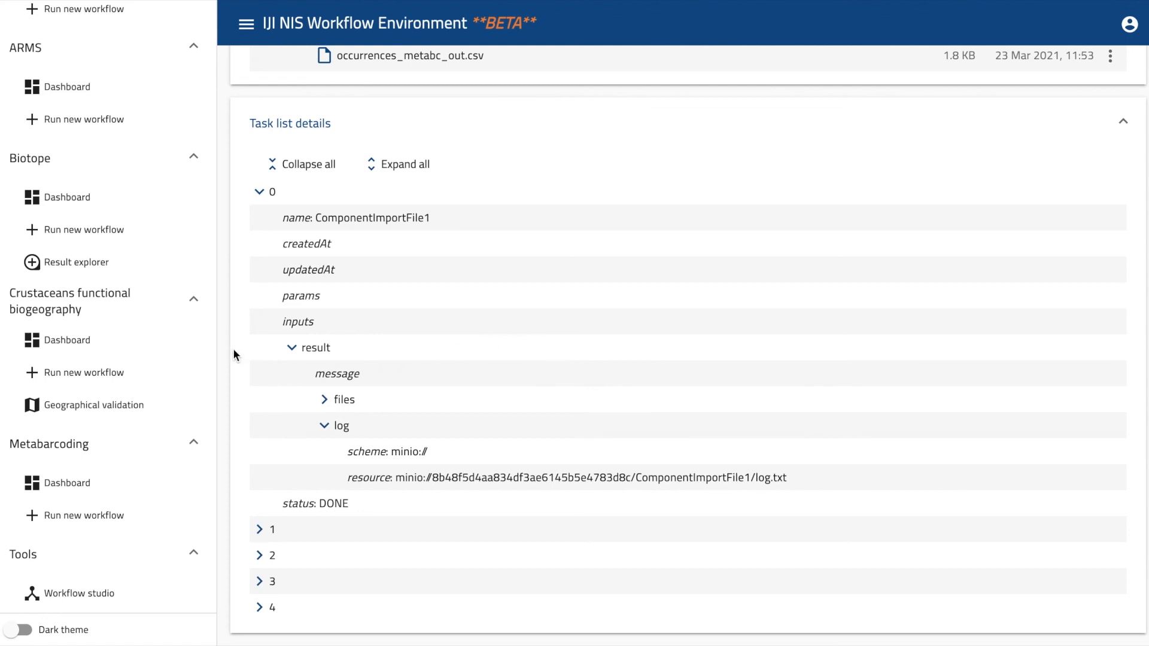
pyautogui.scroll(3, 119, 201)
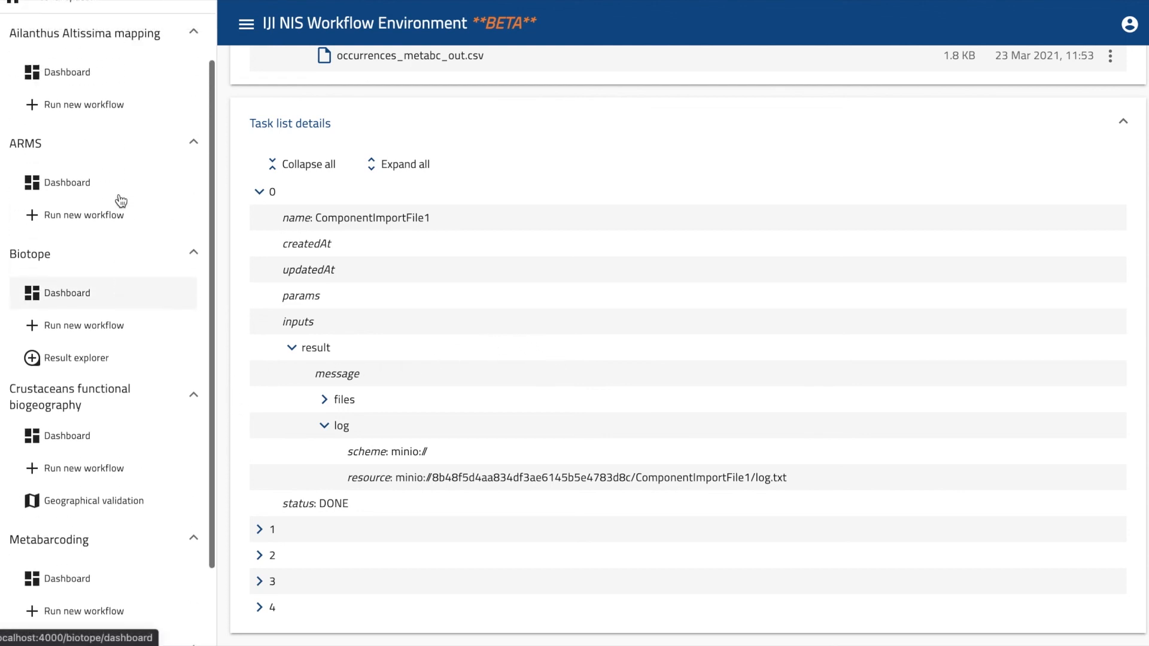
# Collapse the Ailanthus Altissima mapping, ARMS, Biotope, Crustaceans and Metabarcoding sections, then open Workflow studio.
pyautogui.click(194, 108)
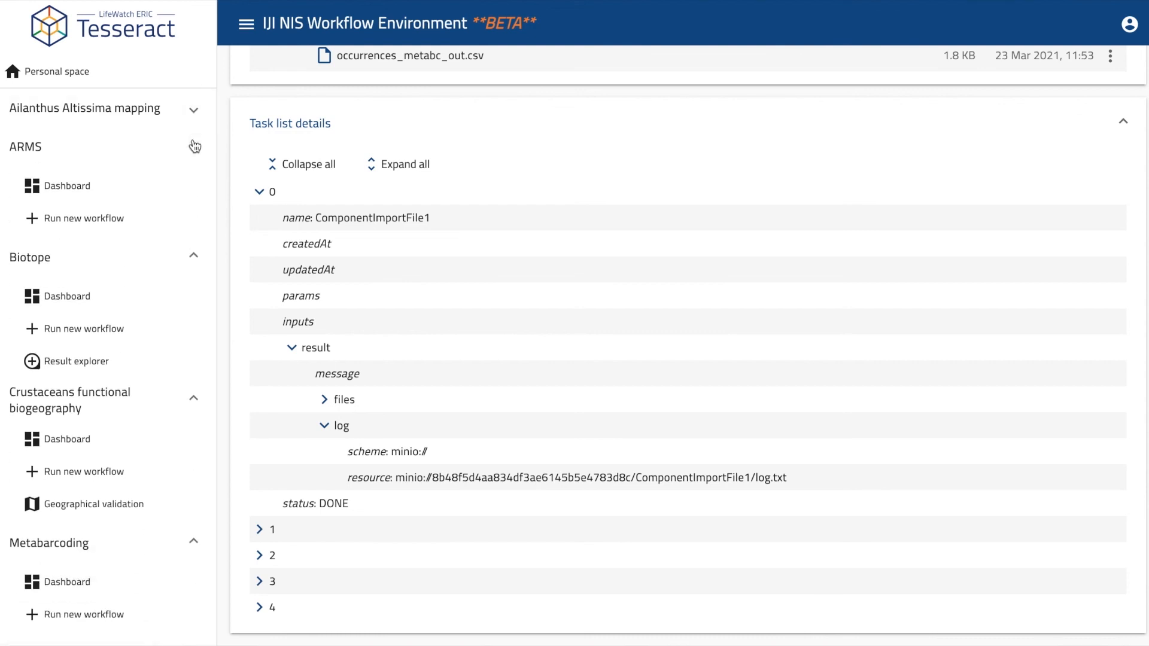
pyautogui.click(194, 149)
pyautogui.click(193, 184)
pyautogui.click(193, 227)
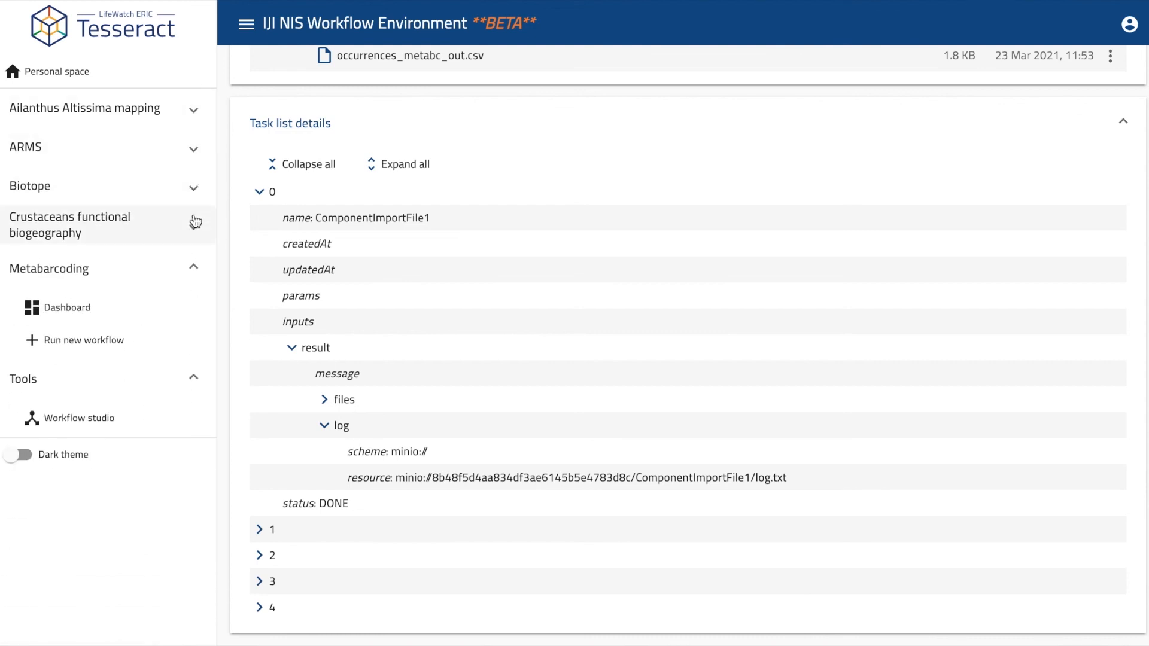
pyautogui.click(193, 260)
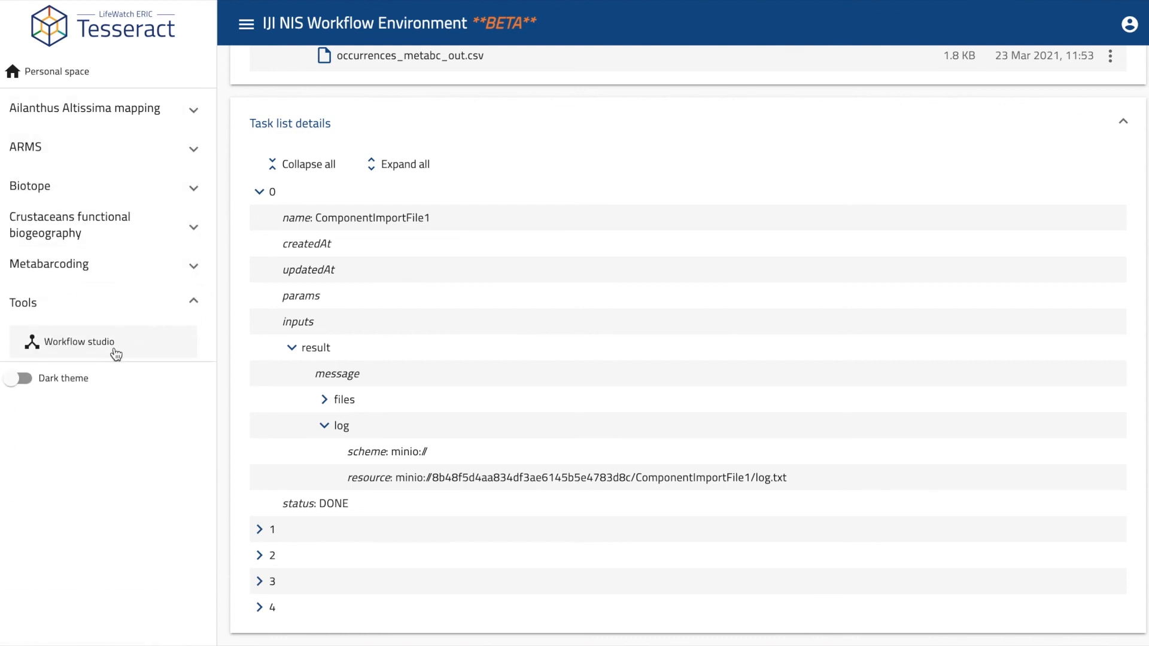
pyautogui.click(84, 346)
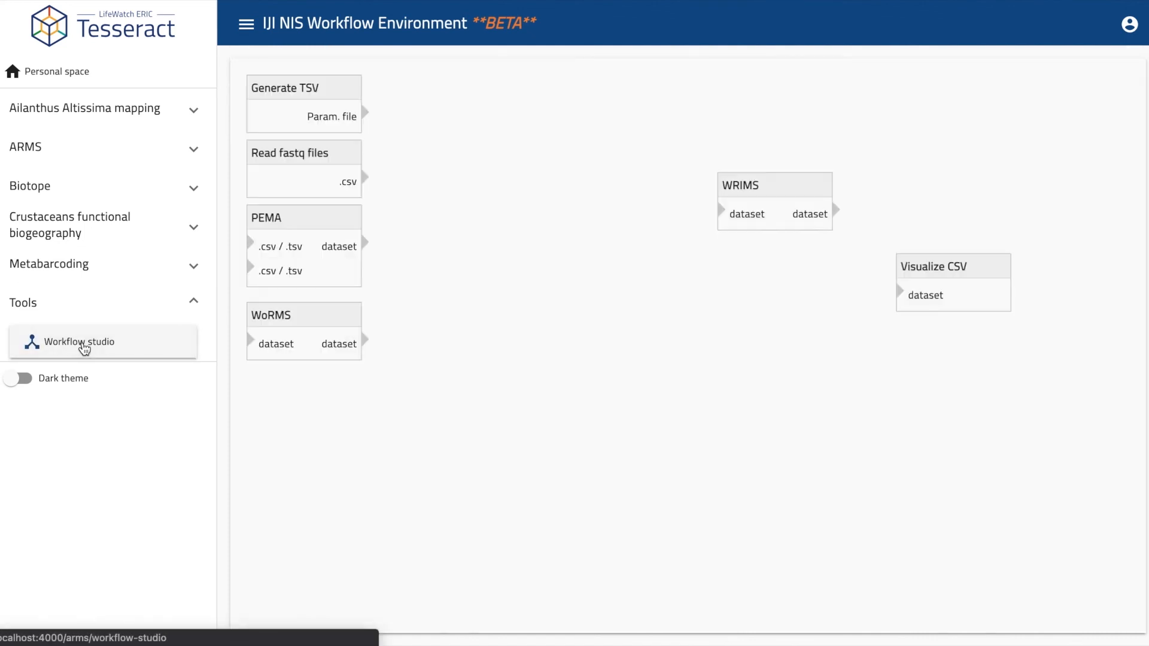
# Link Generate TSV and Read fastq files→WoRMS into PEMA, then PEMA→WRIMS→Visualize CSV.
pyautogui.moveTo(304, 227); pyautogui.dragTo(500, 108)
pyautogui.moveTo(364, 112); pyautogui.dragTo(456, 149)
pyautogui.moveTo(326, 314); pyautogui.dragTo(456, 223)
pyautogui.moveTo(365, 177); pyautogui.dragTo(380, 242)
pyautogui.moveTo(494, 242); pyautogui.dragTo(445, 154)
pyautogui.moveTo(520, 100); pyautogui.dragTo(734, 216)
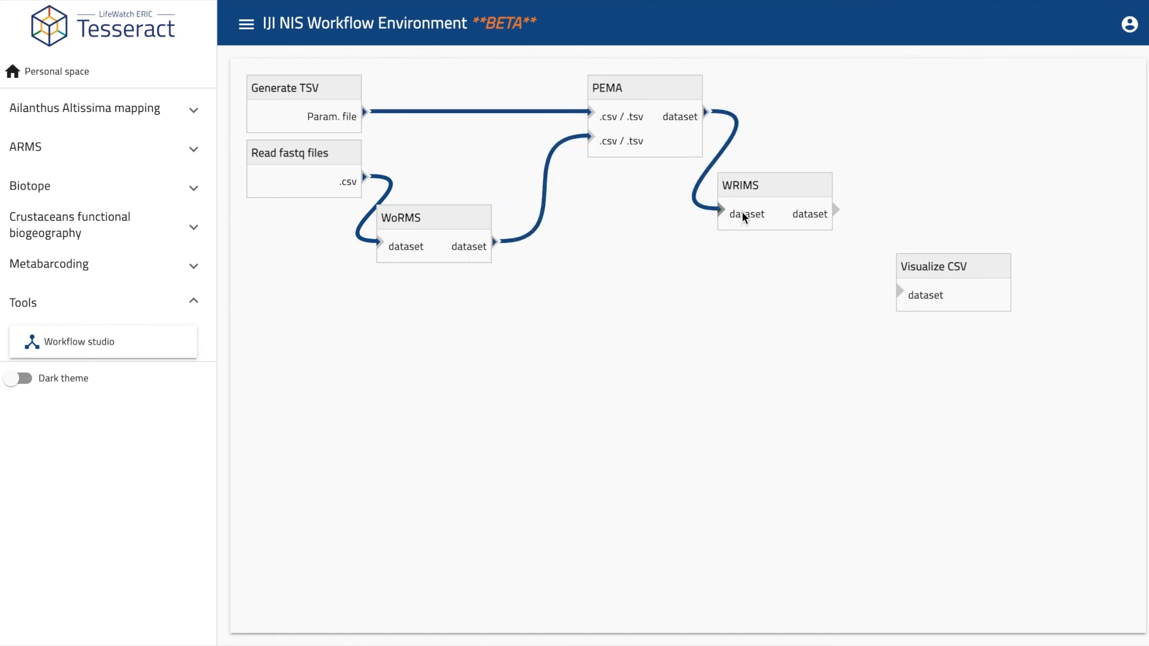
pyautogui.moveTo(835, 211); pyautogui.dragTo(912, 296)
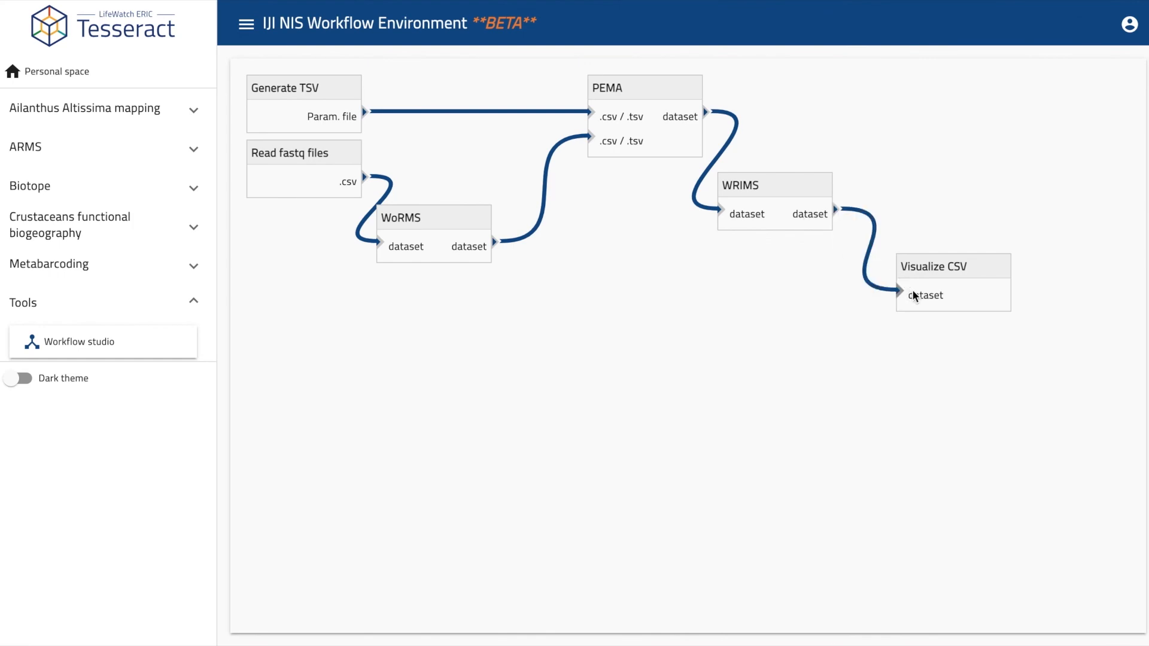